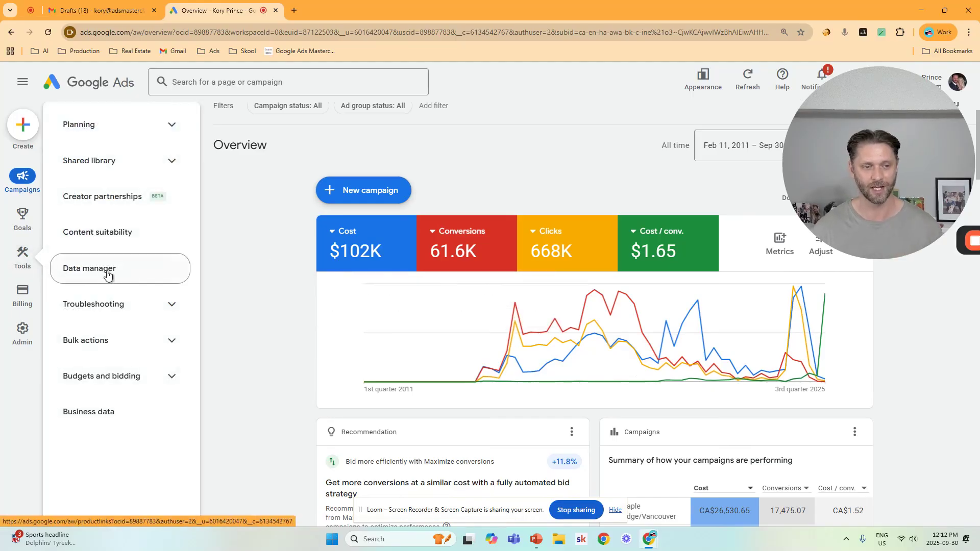
# Copy the Google tag code from its manual installation instructions in Data manager
pyautogui.click(107, 274)
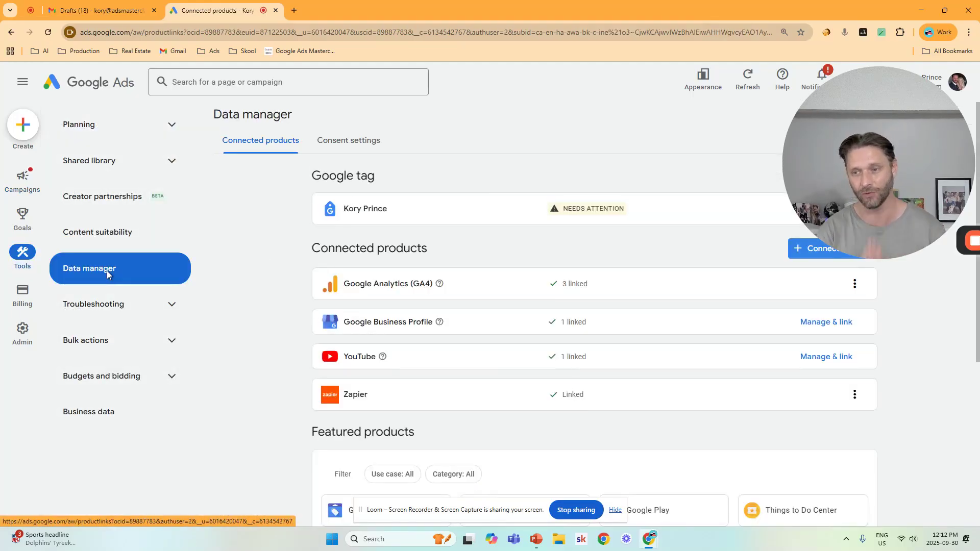
pyautogui.moveTo(880, 168)
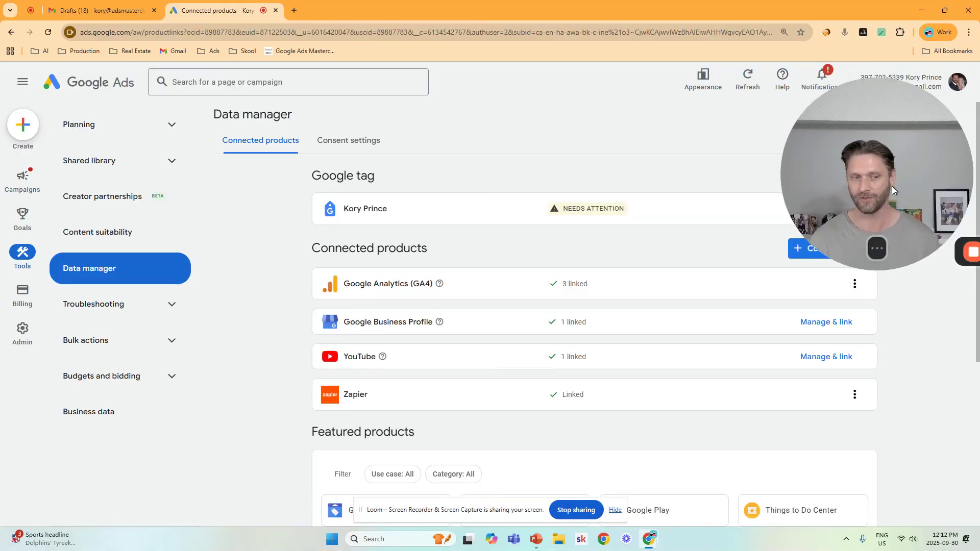
pyautogui.moveTo(892, 189); pyautogui.dragTo(899, 403)
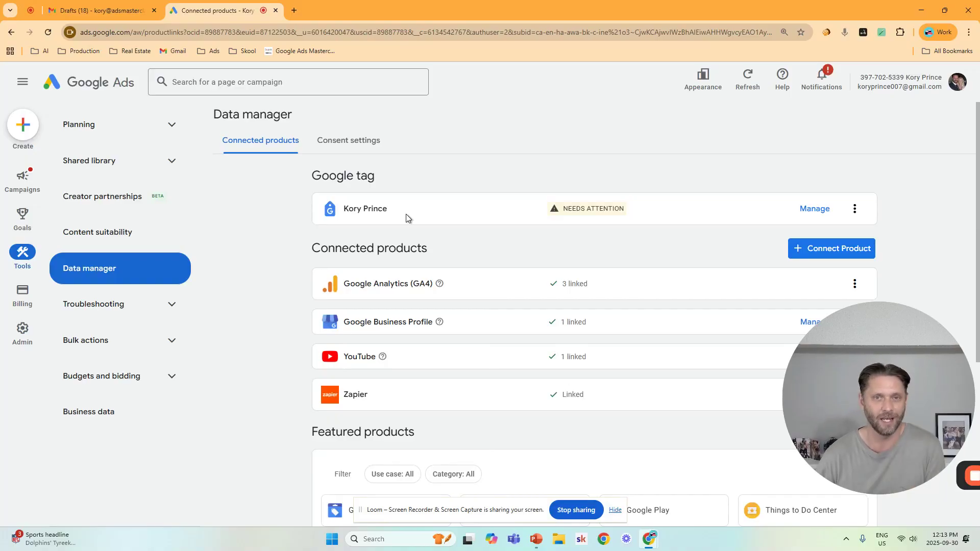
pyautogui.click(819, 212)
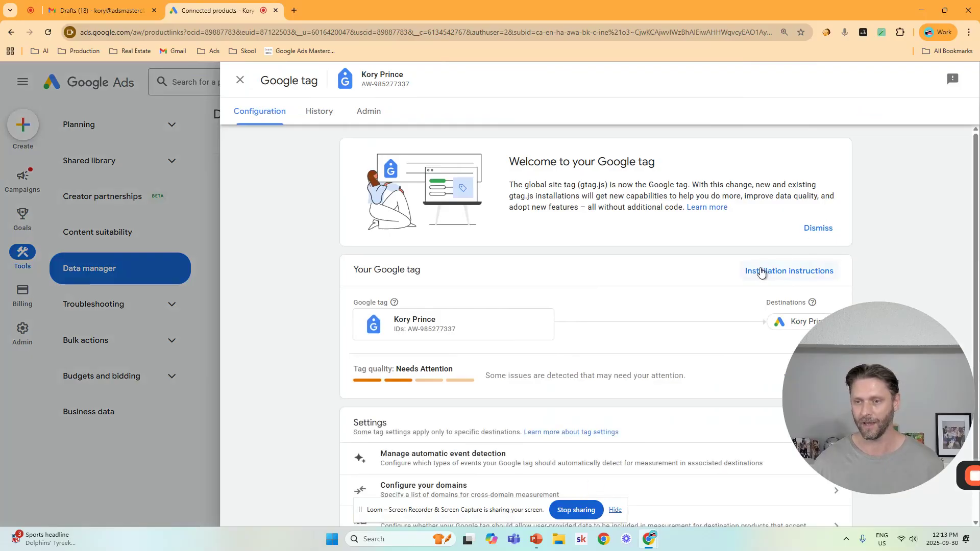
pyautogui.click(805, 276)
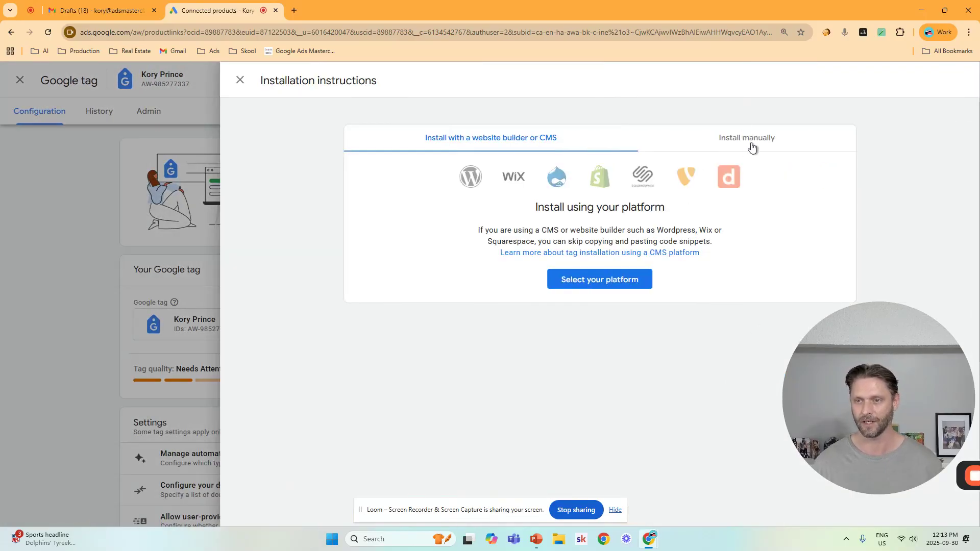
pyautogui.click(752, 147)
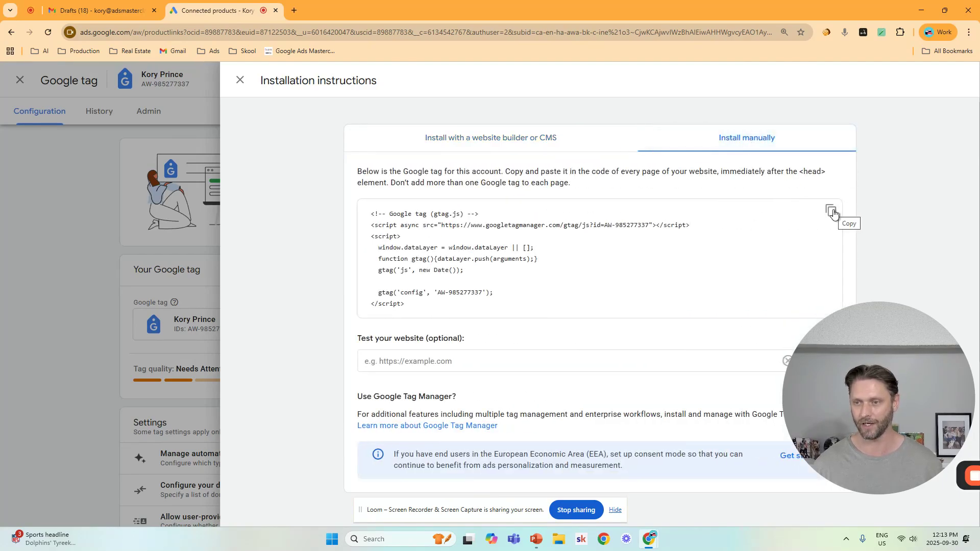
pyautogui.click(831, 212)
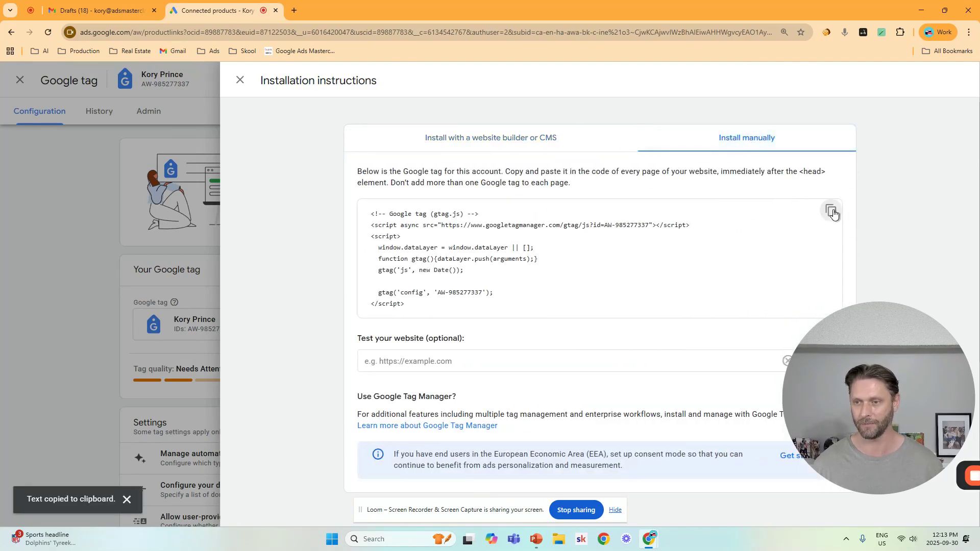
pyautogui.click(143, 7)
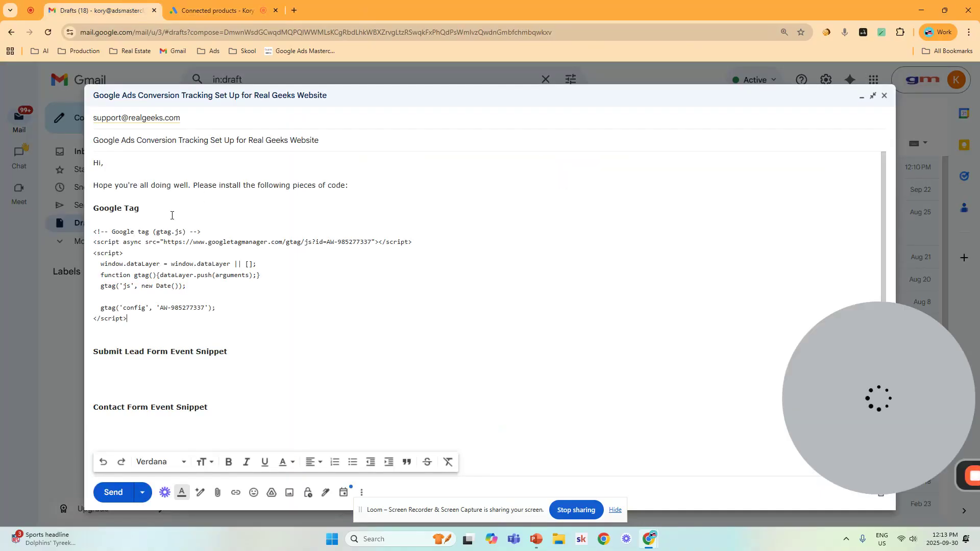
# Replace the code block under the draft's Google Tag heading with the copied tag
pyautogui.click(172, 215)
pyautogui.click(148, 118)
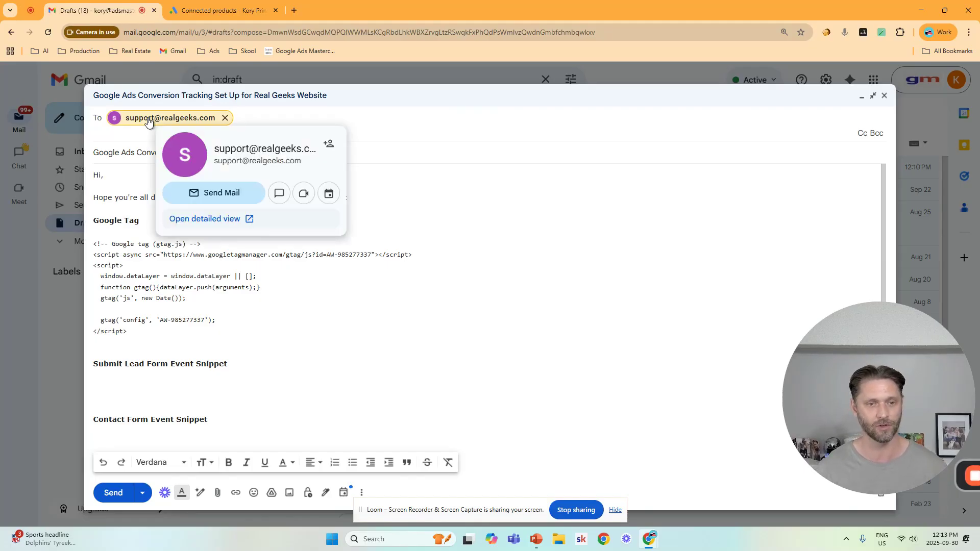
pyautogui.click(142, 220)
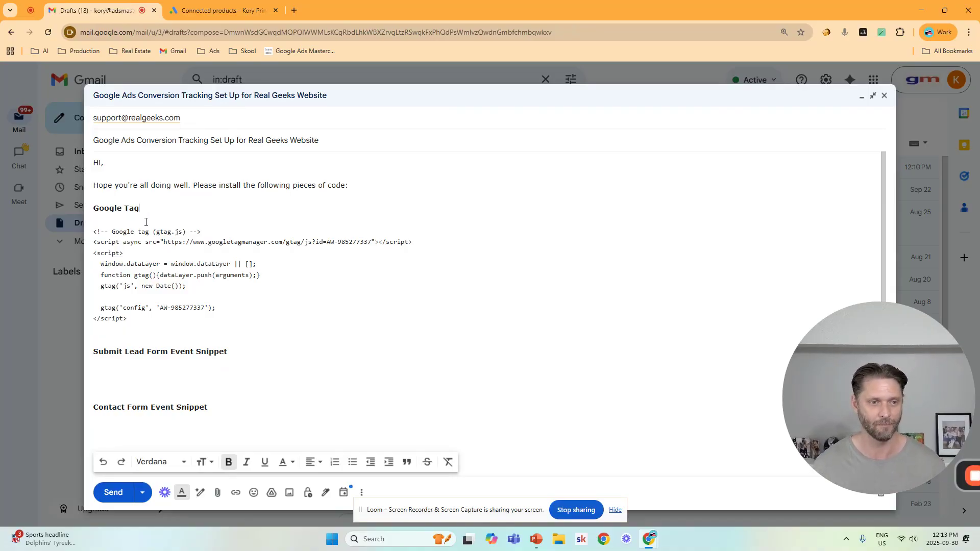
pyautogui.moveTo(150, 315); pyautogui.dragTo(90, 231)
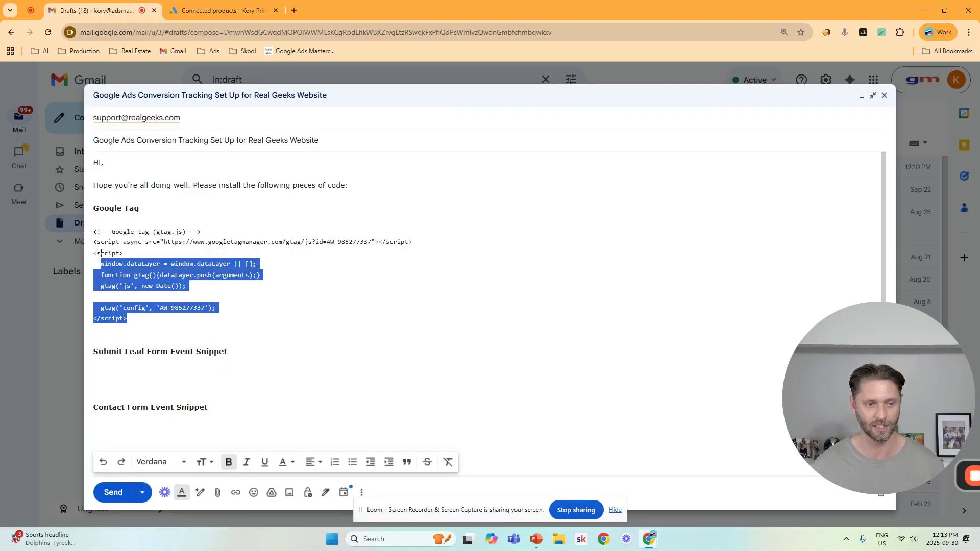
pyautogui.hotkey('ctrl', 'v')
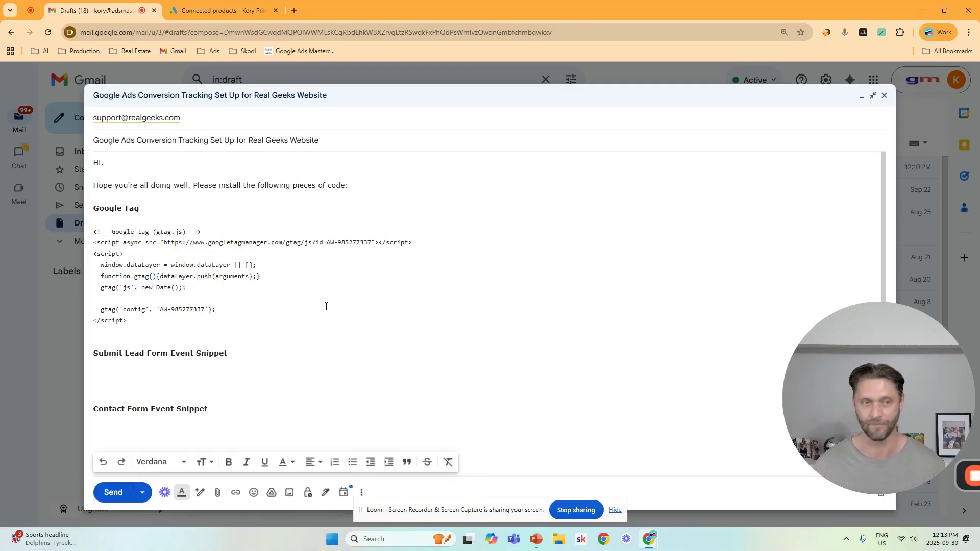
pyautogui.click(195, 11)
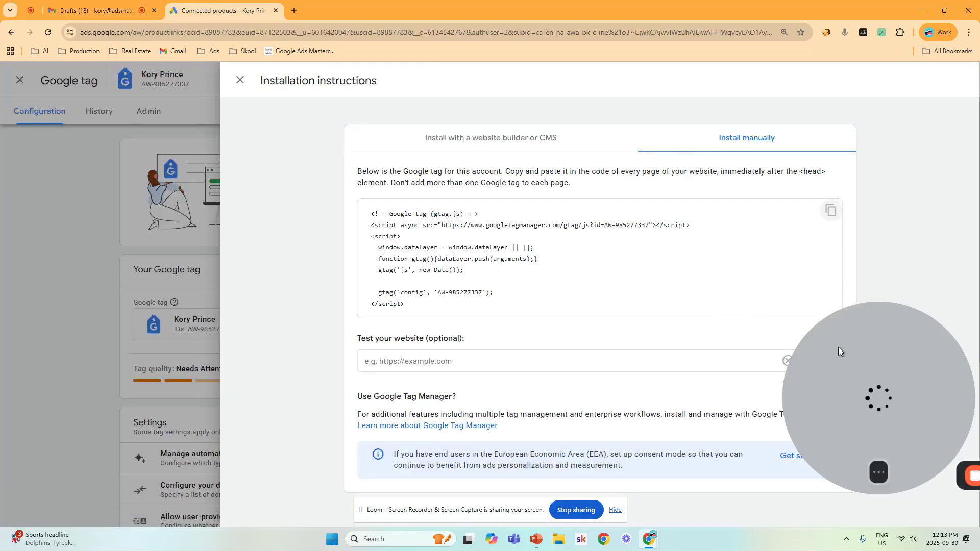
# Close the Google tag panels and start a new conversion action from the Goals summary
pyautogui.click(240, 80)
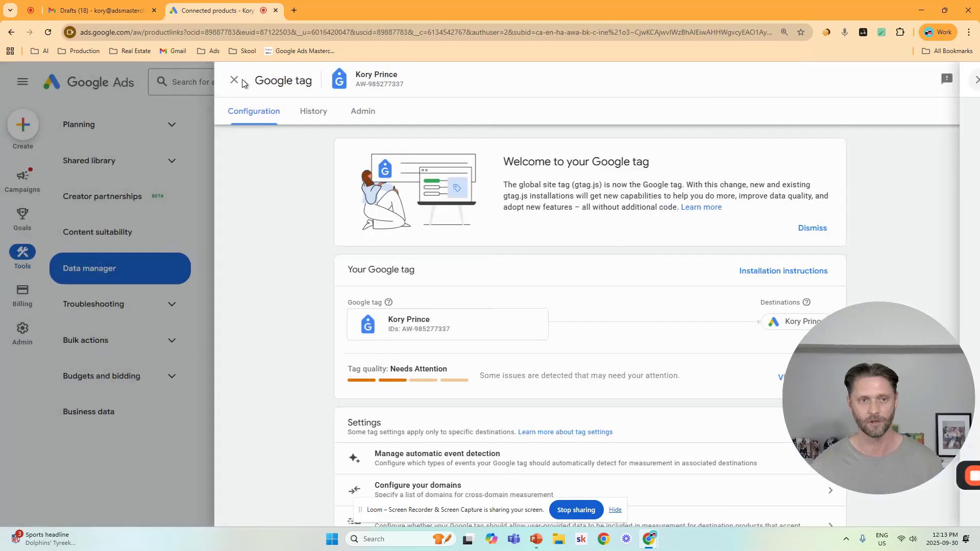
pyautogui.click(242, 81)
pyautogui.click(20, 219)
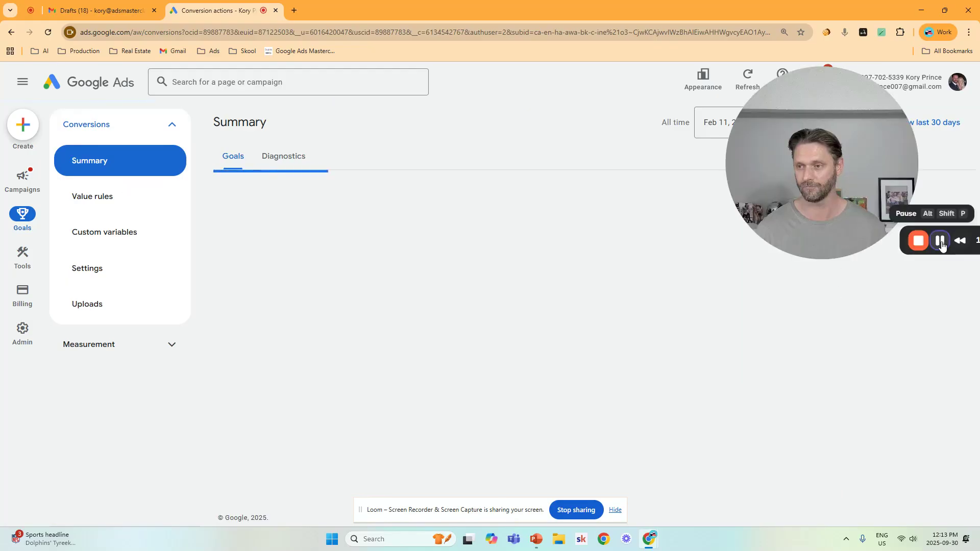
pyautogui.scroll(-2, 944, 315)
pyautogui.scroll(-2, 945, 315)
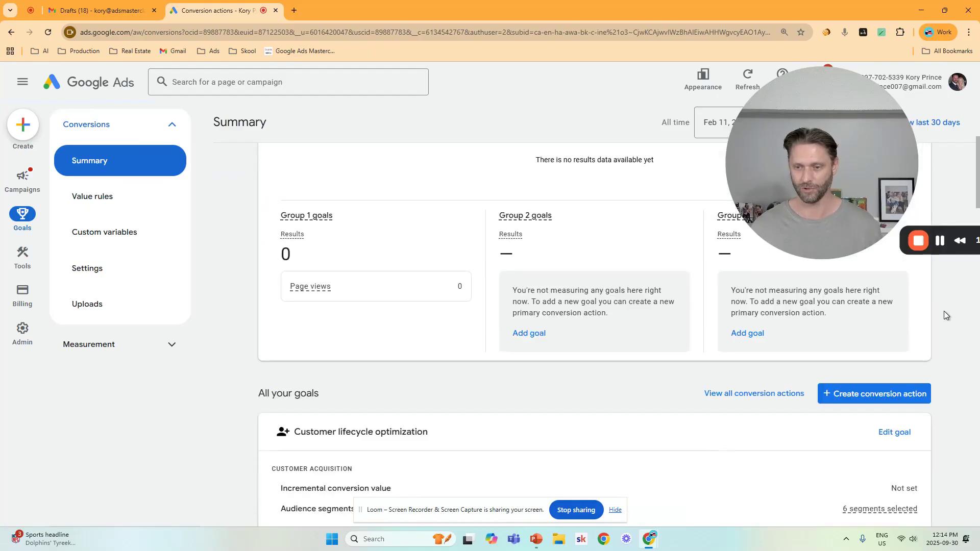
pyautogui.click(887, 395)
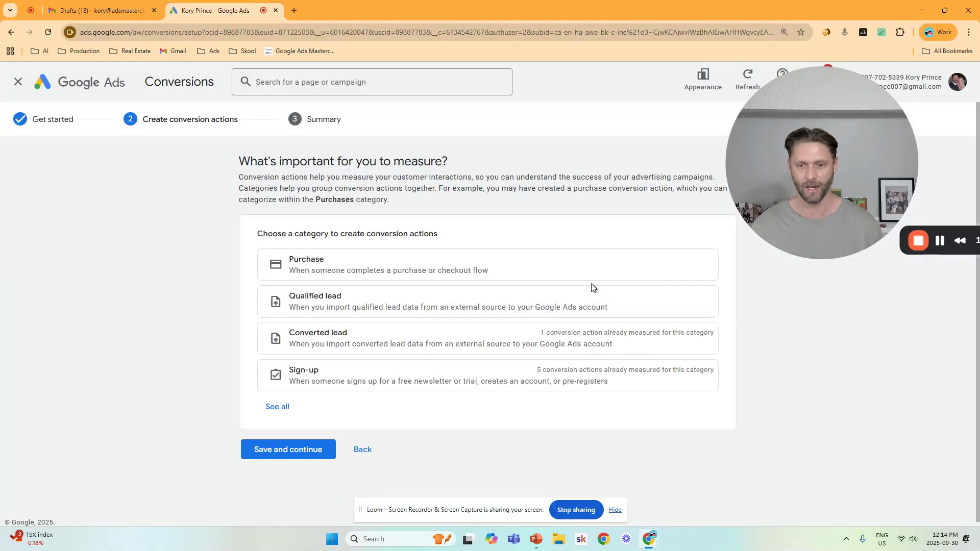
# Add a Submit lead form conversion for googleadshub.com using manual code setup
pyautogui.click(266, 408)
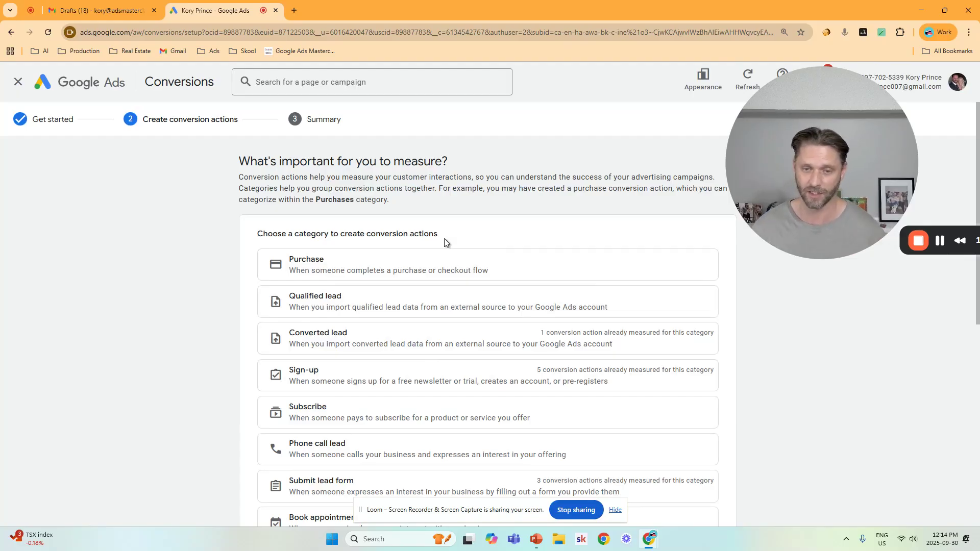
pyautogui.scroll(-1, 602, 283)
pyautogui.scroll(-1, 618, 285)
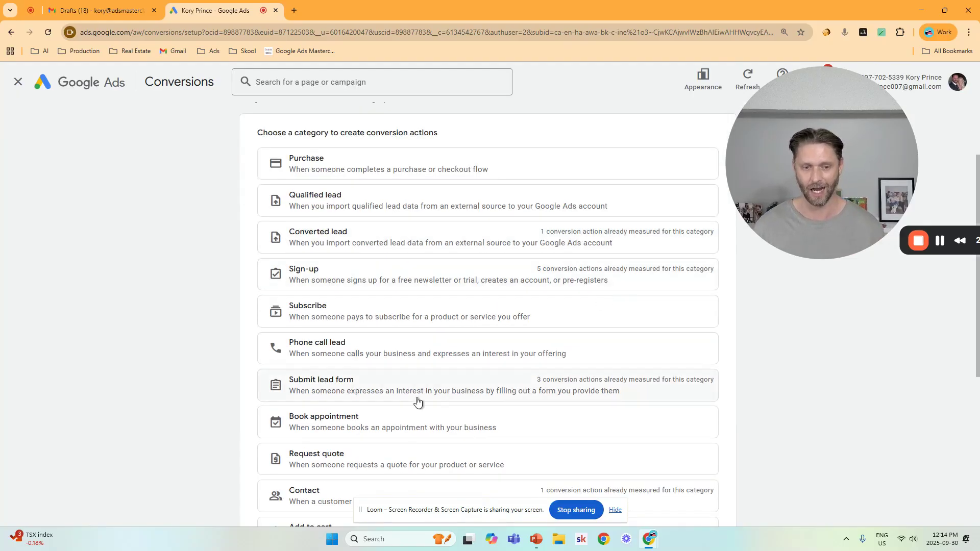
pyautogui.click(327, 384)
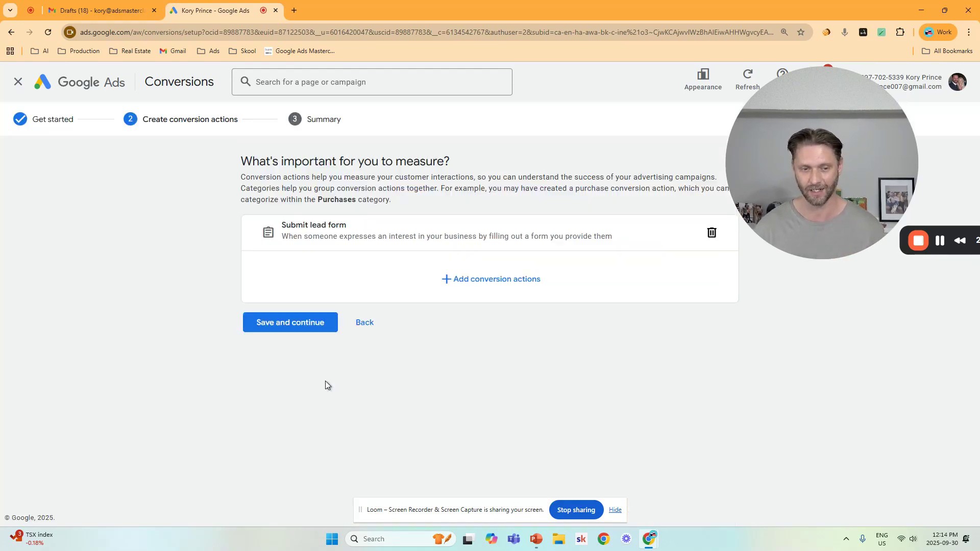
pyautogui.click(524, 281)
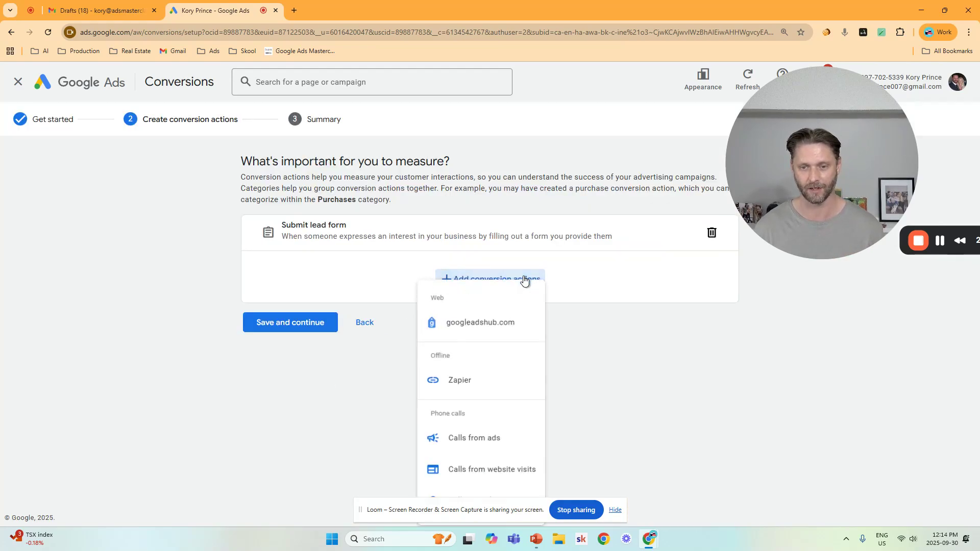
pyautogui.click(470, 323)
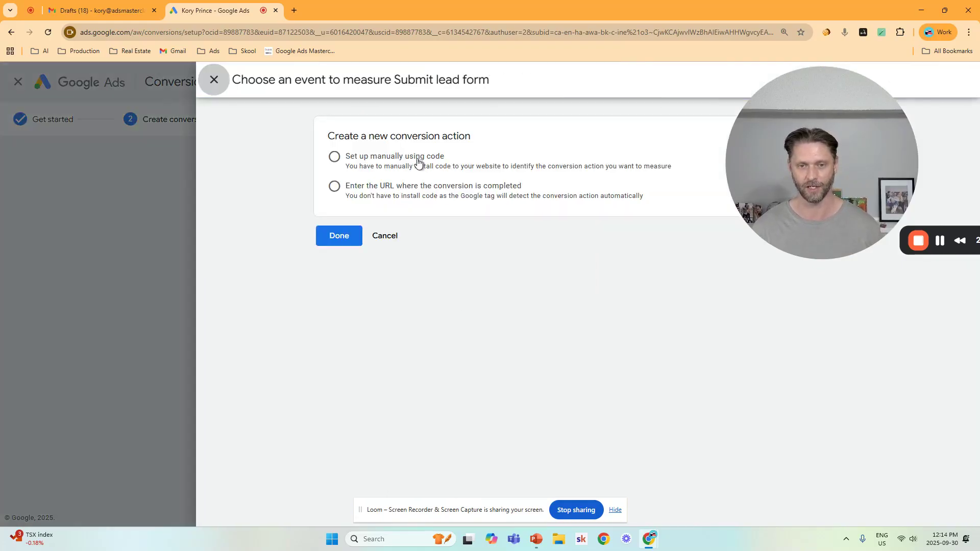
pyautogui.click(418, 162)
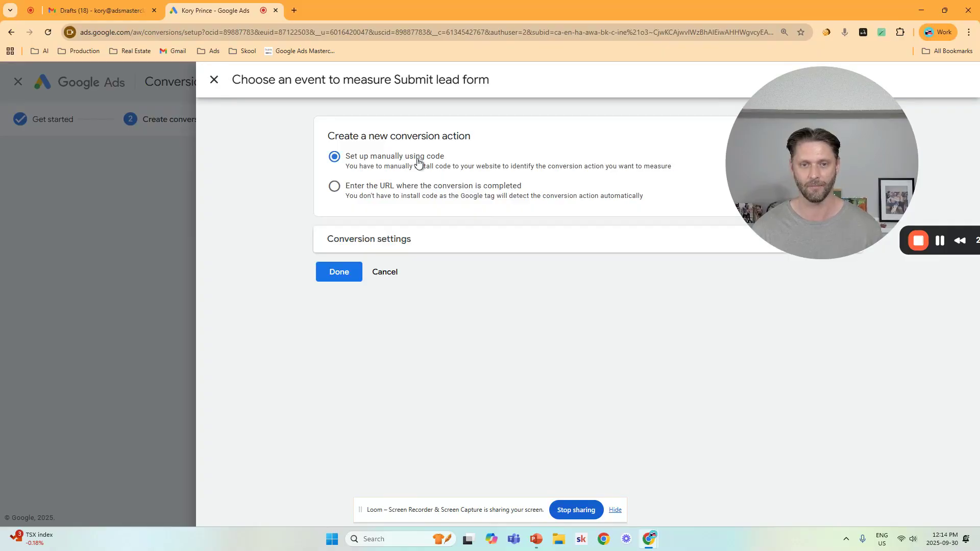
pyautogui.click(344, 276)
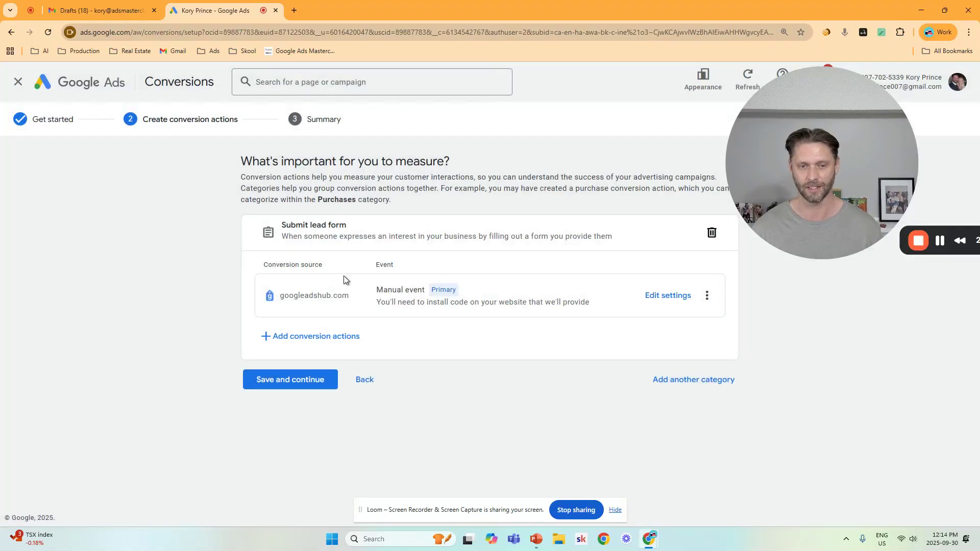
# Change the Submit lead form conversion's name to 'Real Geeks Lead'
pyautogui.click(681, 299)
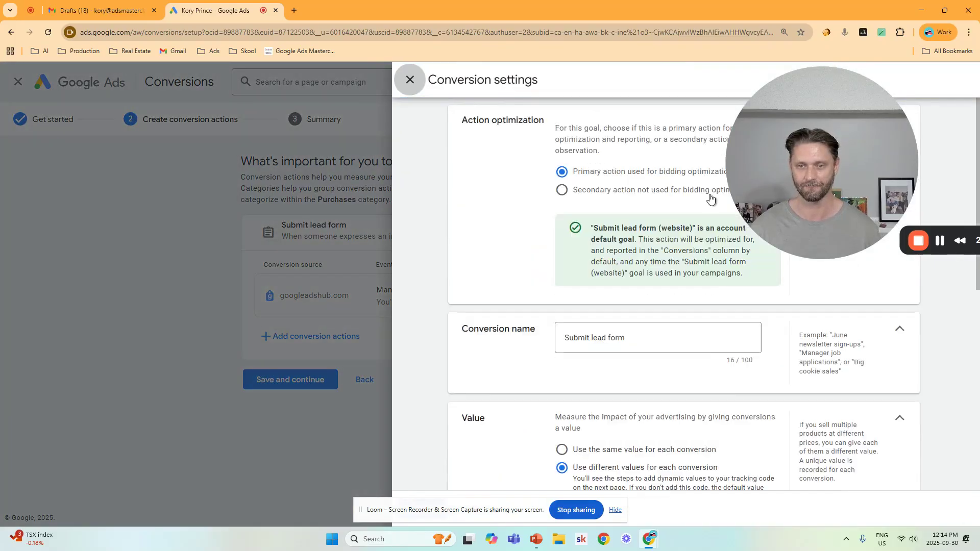
pyautogui.moveTo(771, 188); pyautogui.dragTo(827, 188)
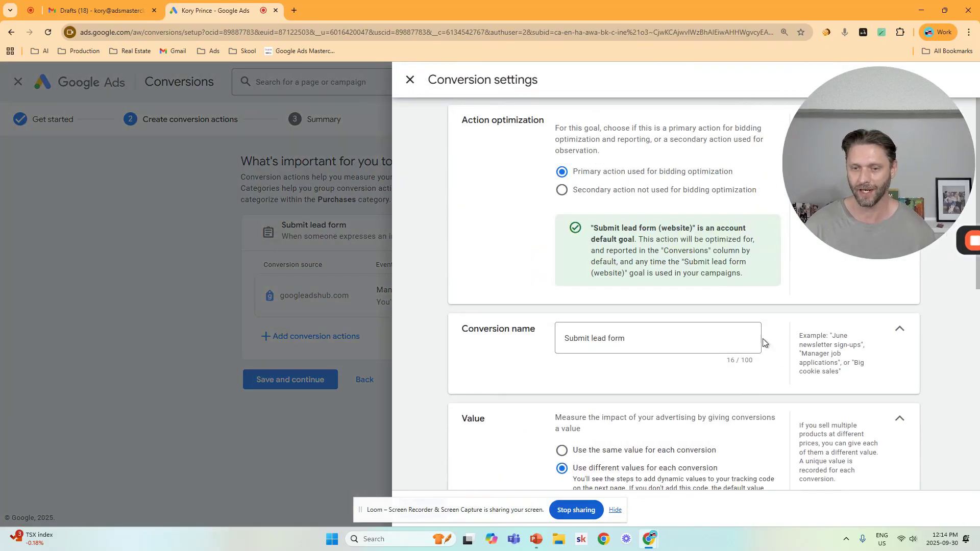
pyautogui.moveTo(755, 338); pyautogui.dragTo(513, 340)
pyautogui.write('default')
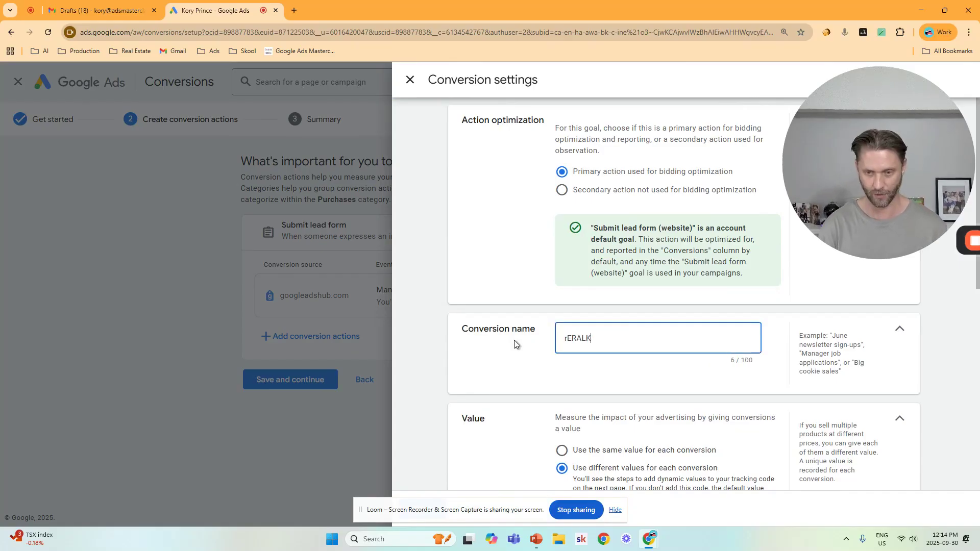
pyautogui.press('BackSpace')
pyautogui.press('BackSpace')
pyautogui.press('BackSpace')
pyautogui.press('BackSpace')
pyautogui.press('BackSpace')
pyautogui.press('BackSpace')
pyautogui.write('Real')
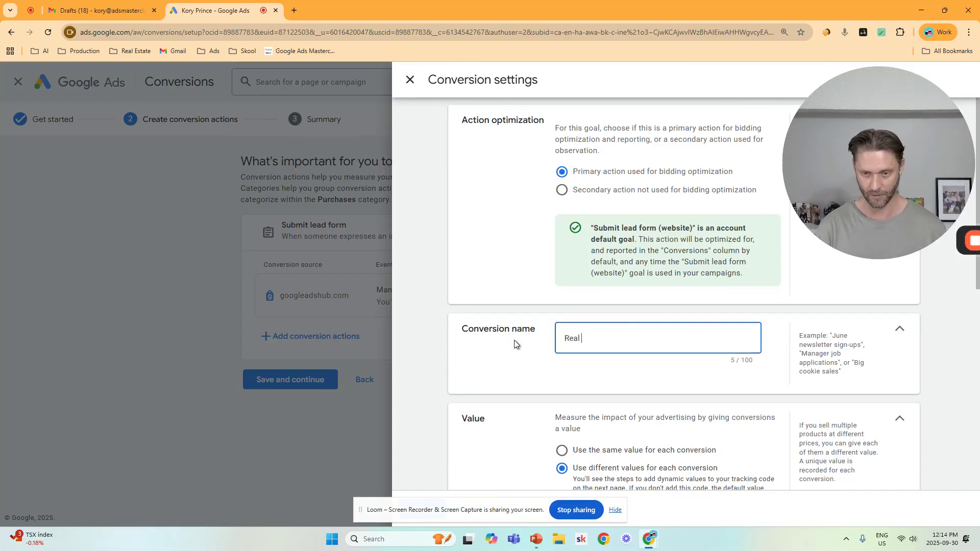
pyautogui.write(' Geeks Lead')
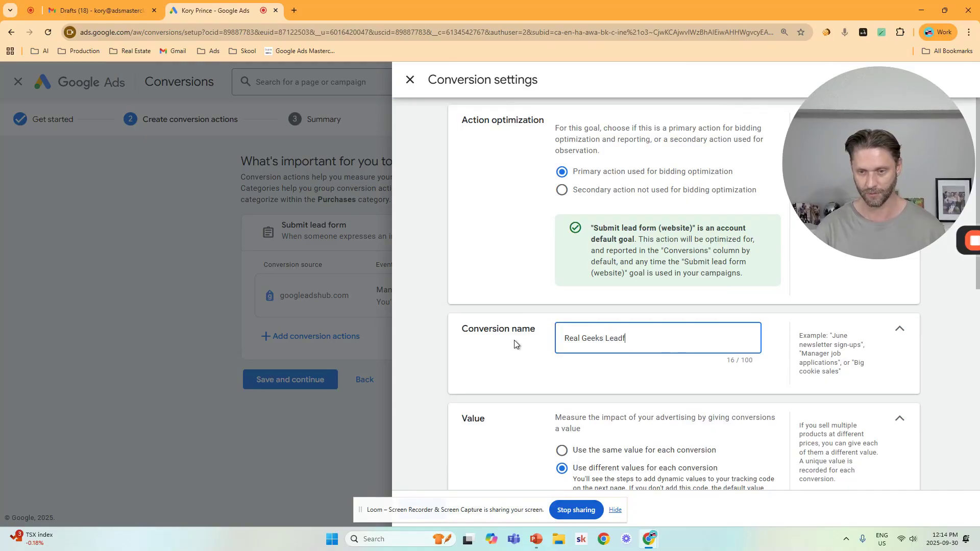
pyautogui.scroll(-2, 712, 306)
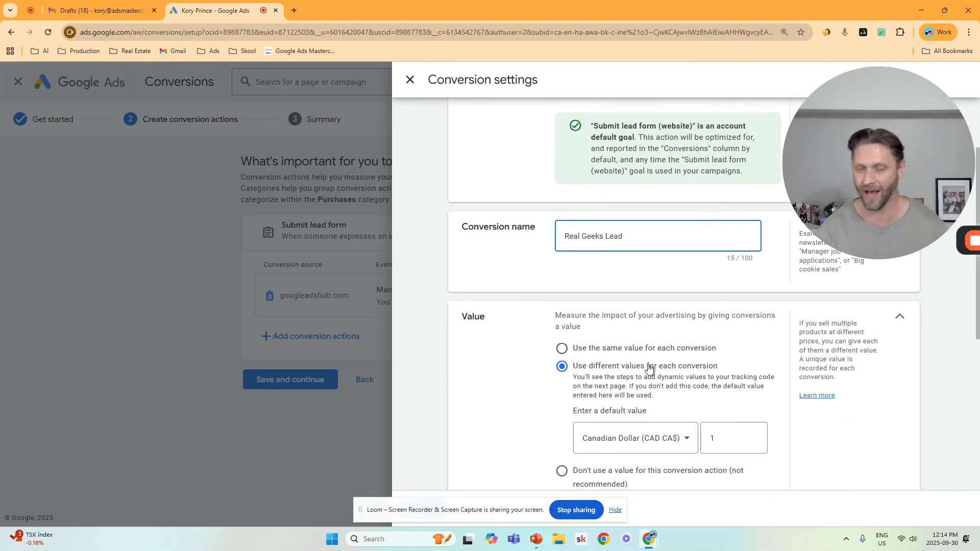
pyautogui.scroll(-1, 649, 367)
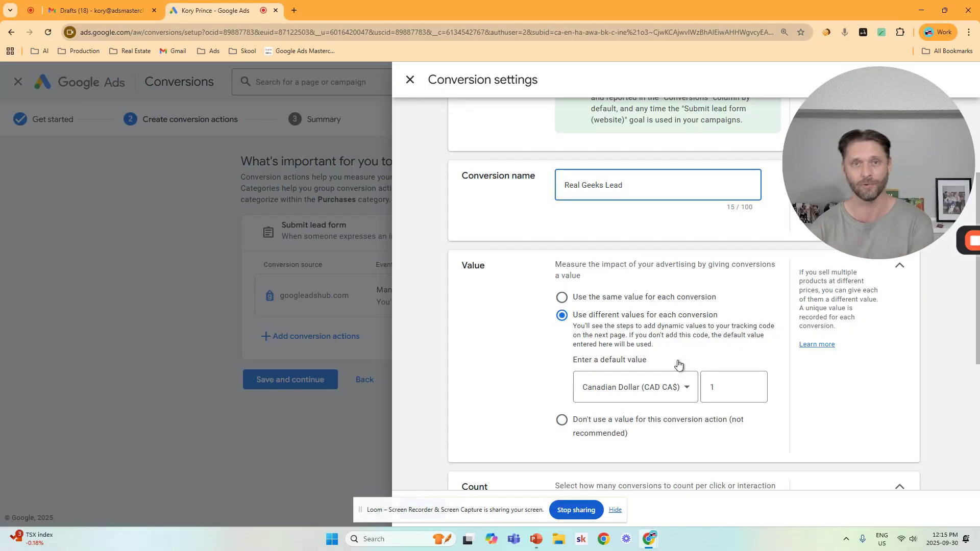
# Use the same 100 CAD value for each conversion and save the settings
pyautogui.click(627, 298)
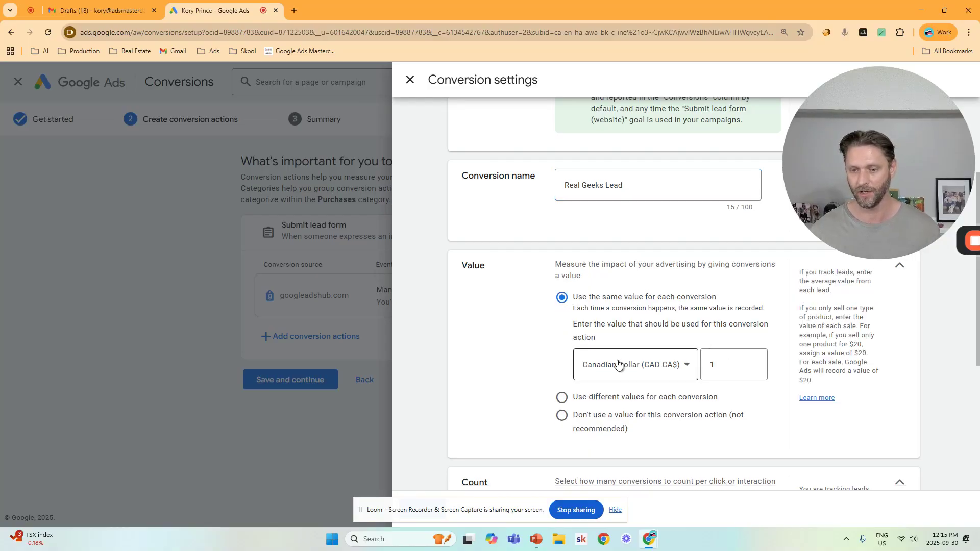
pyautogui.click(723, 365)
pyautogui.write('00')
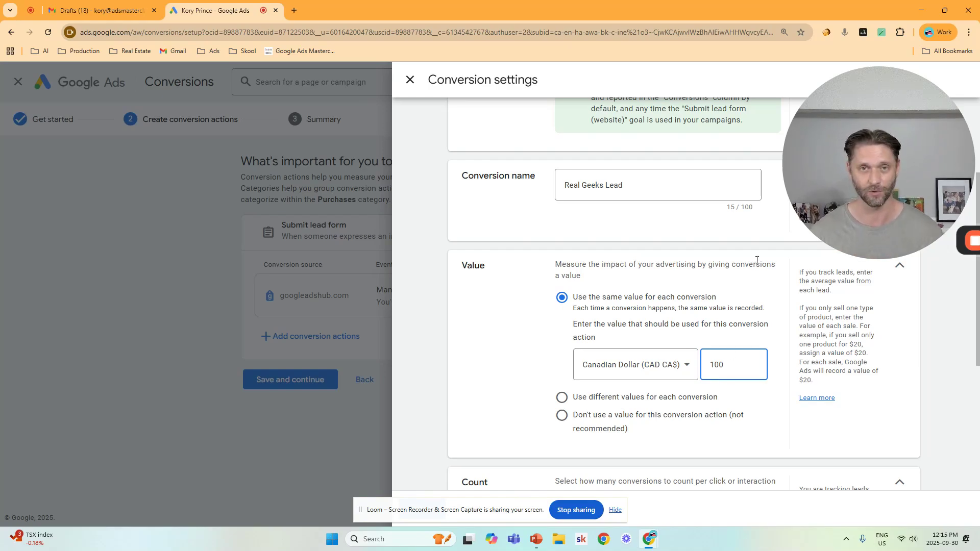
pyautogui.scroll(-2, 756, 258)
pyautogui.scroll(-1, 756, 258)
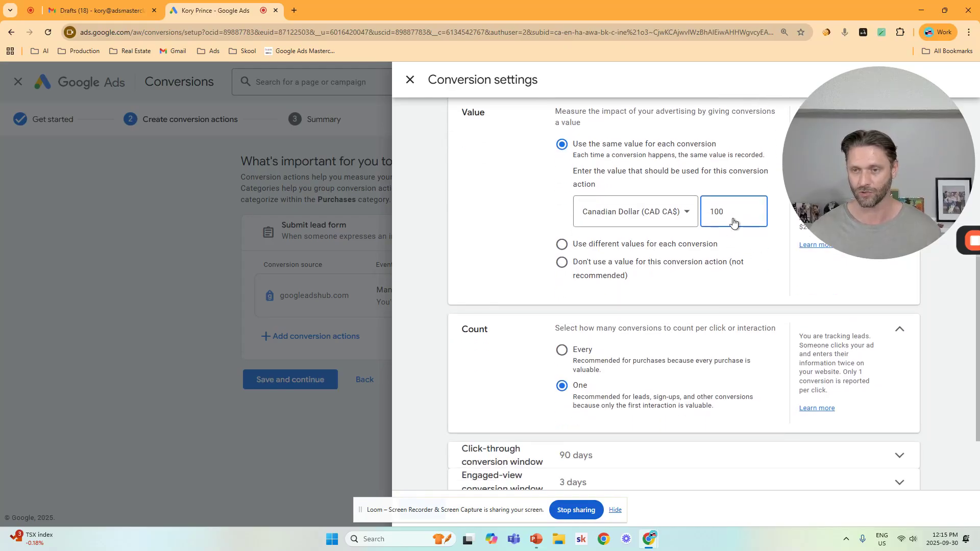
pyautogui.scroll(-1, 623, 292)
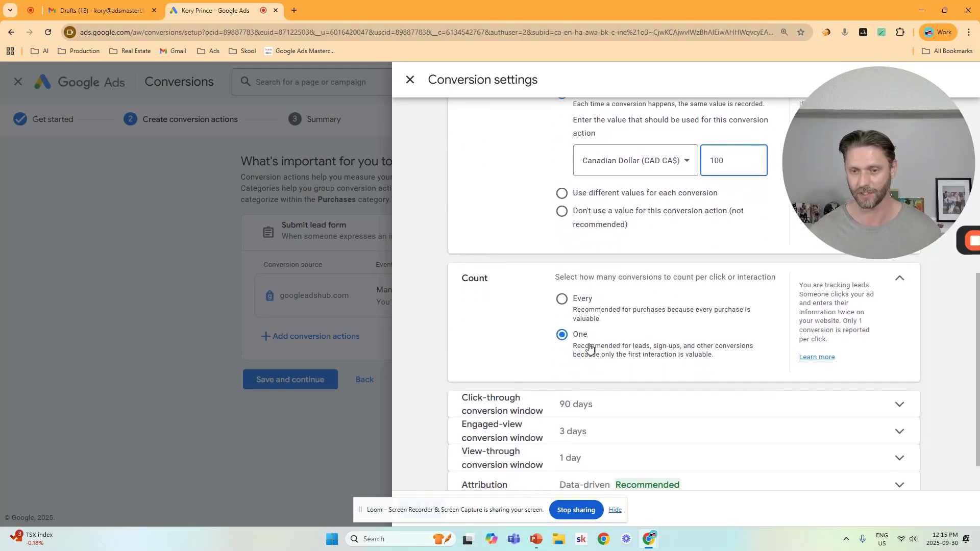
pyautogui.scroll(-1, 592, 337)
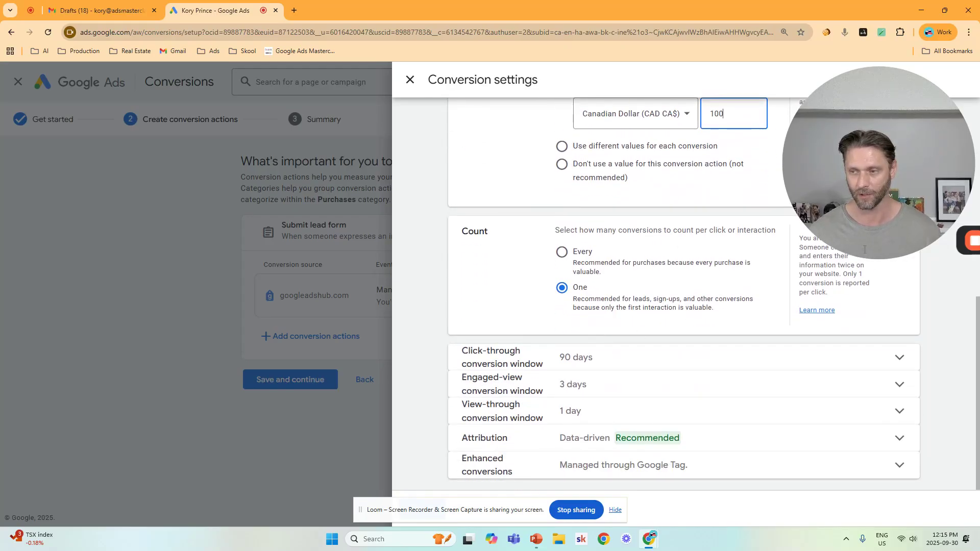
pyautogui.moveTo(855, 174); pyautogui.dragTo(610, 173)
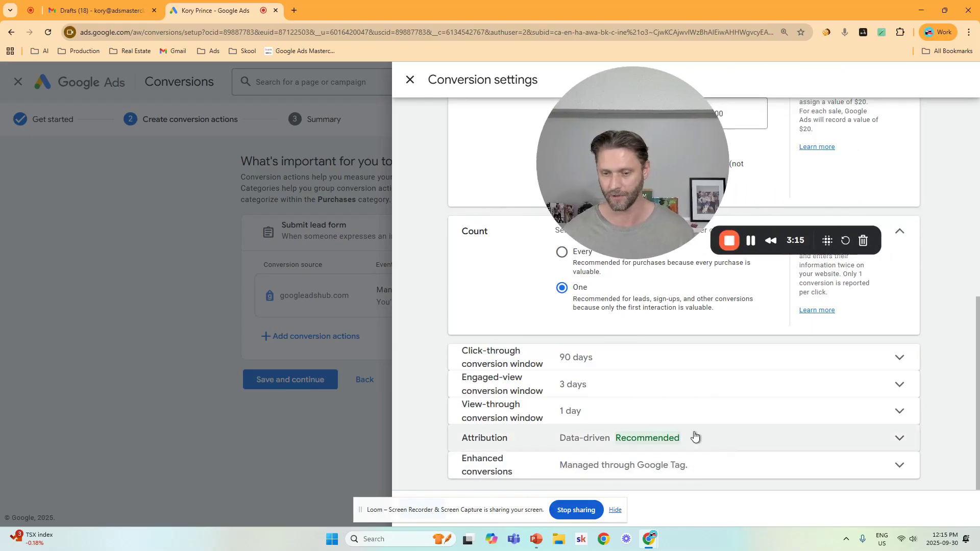
pyautogui.click(616, 512)
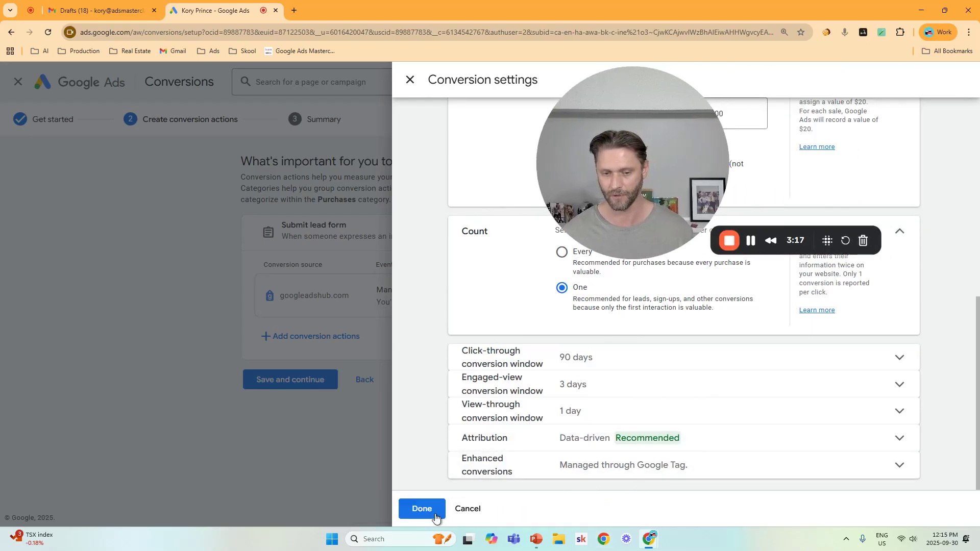
pyautogui.click(426, 510)
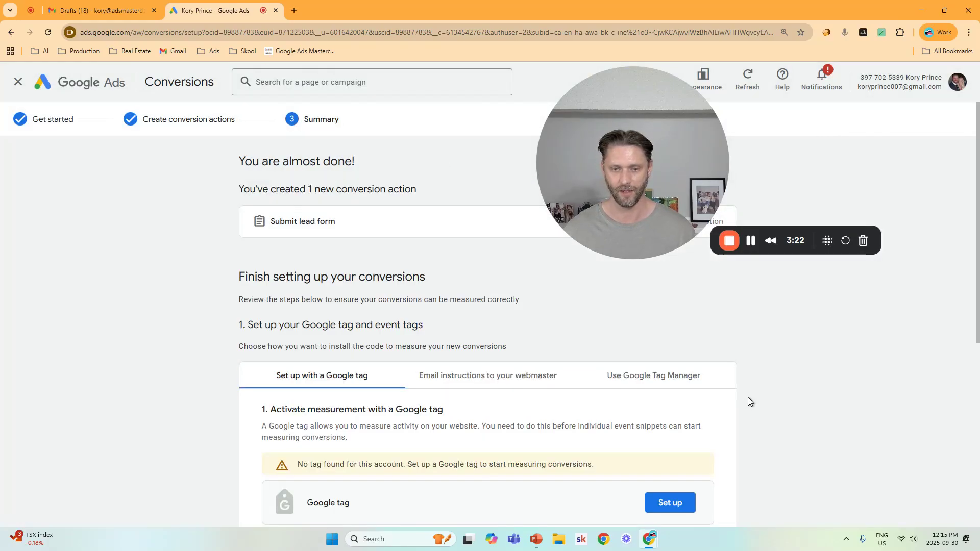
# Open and copy the Real Geeks Lead page-load event snippet
pyautogui.scroll(-3, 749, 397)
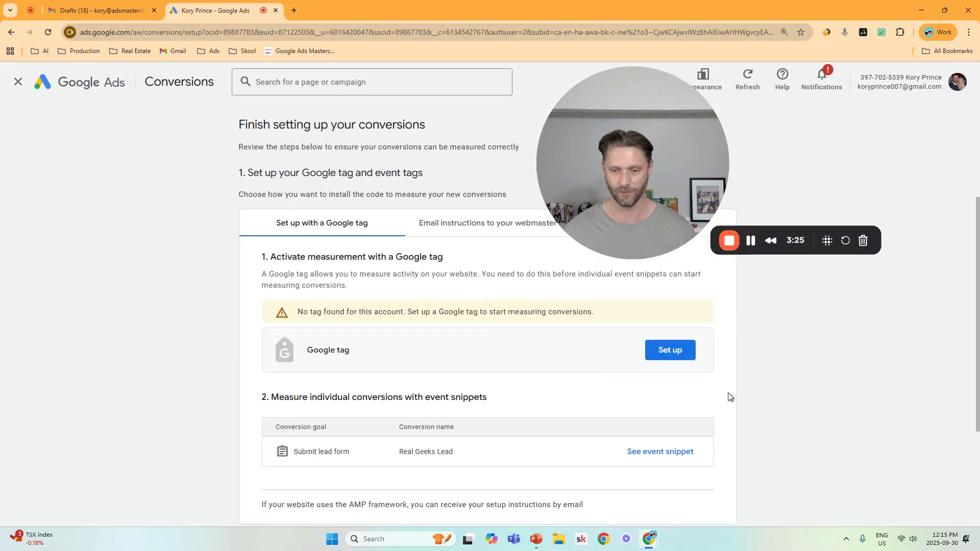
pyautogui.click(671, 456)
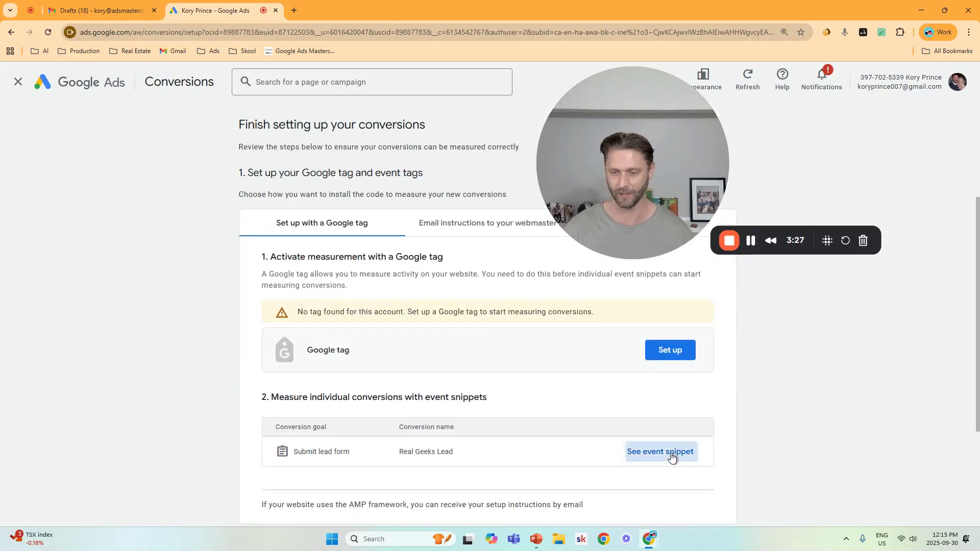
pyautogui.moveTo(642, 166); pyautogui.dragTo(849, 166)
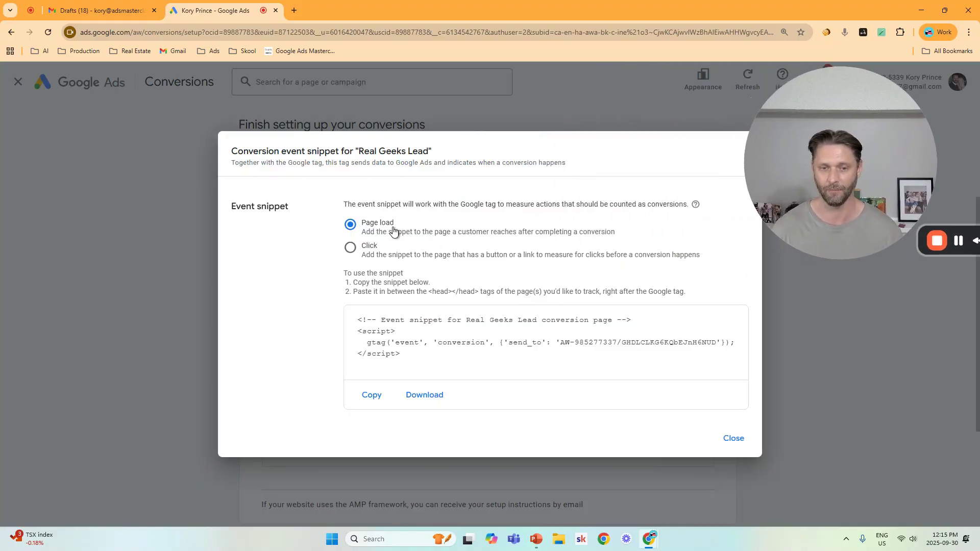
pyautogui.click(371, 396)
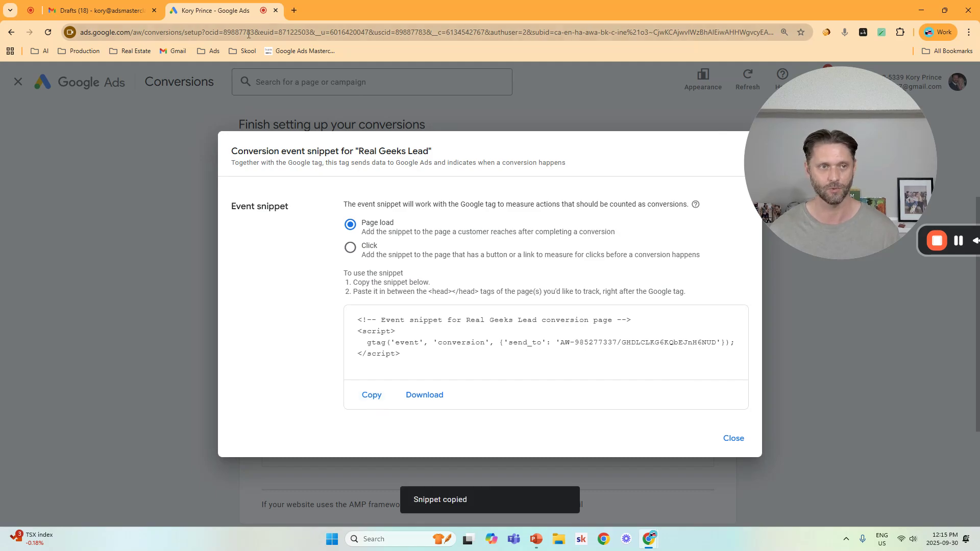
# Paste the Real Geeks Lead snippet under the Submit Lead Form Event Snippet heading
pyautogui.click(105, 6)
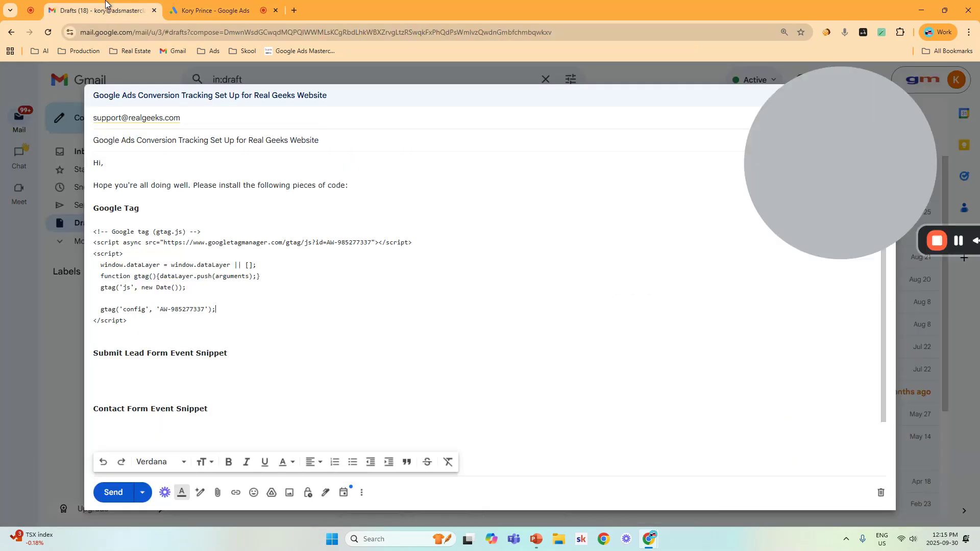
pyautogui.click(186, 372)
pyautogui.hotkey('ctrl', 'v')
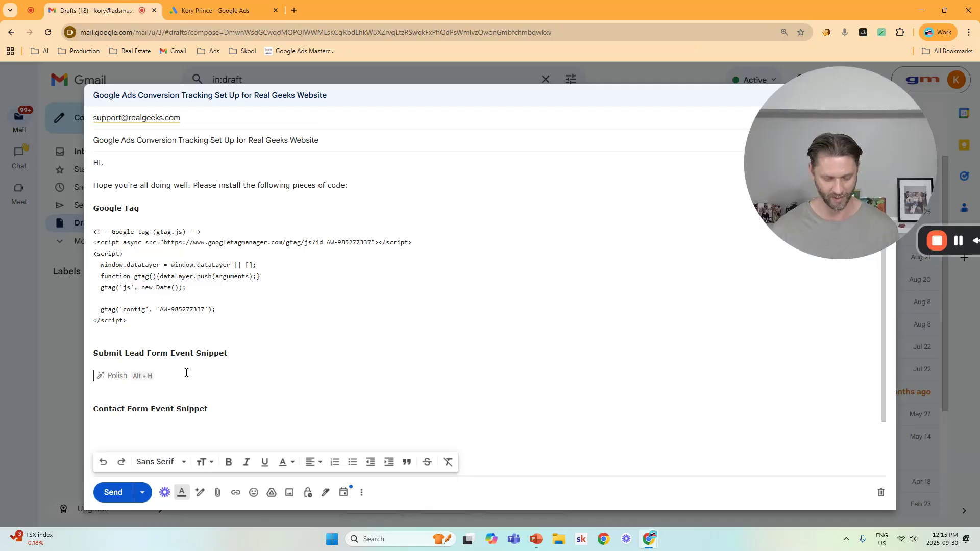
pyautogui.scroll(-1, 184, 377)
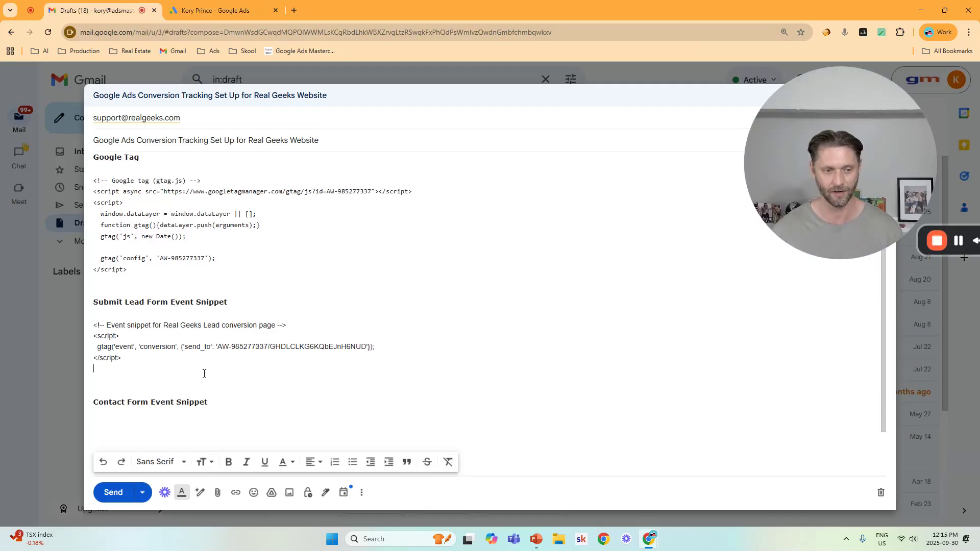
pyautogui.press('BackSpace')
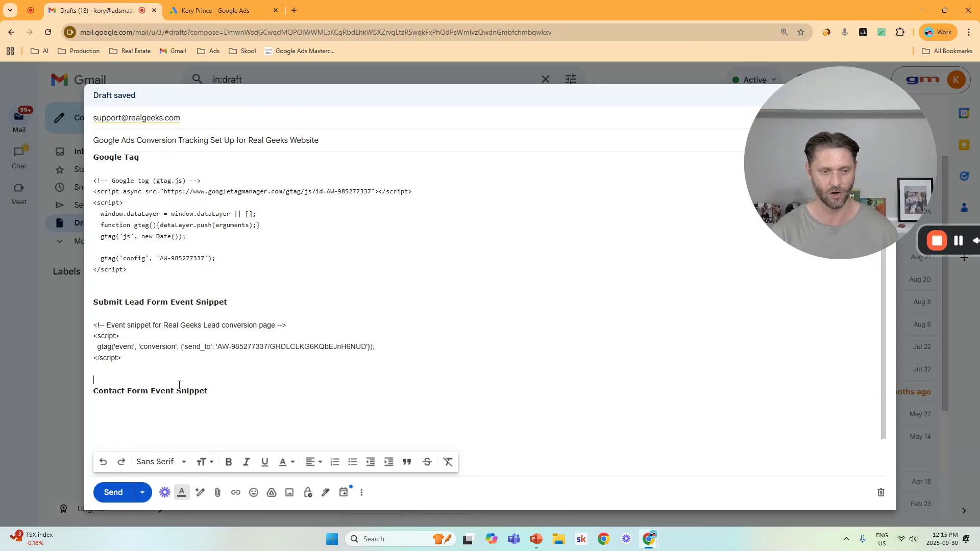
pyautogui.click(243, 421)
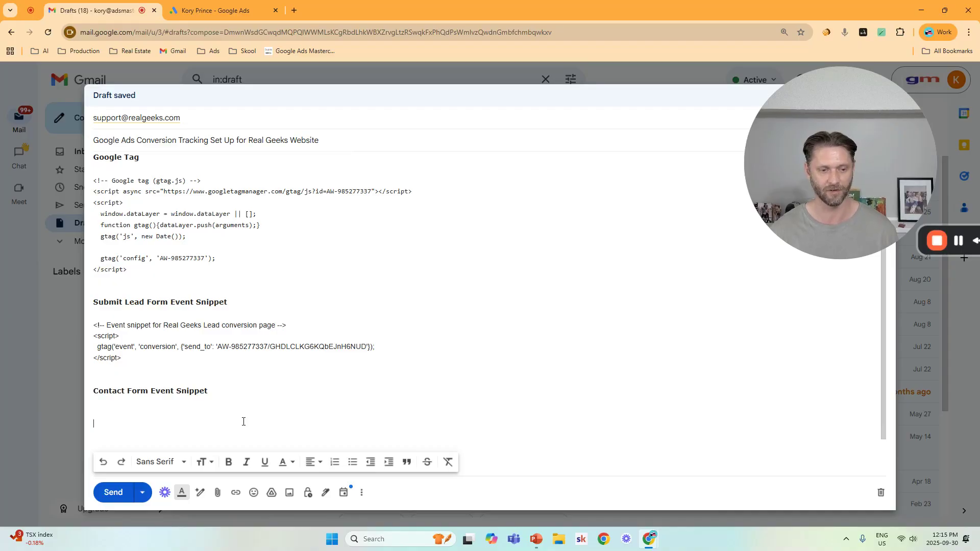
pyautogui.click(192, 4)
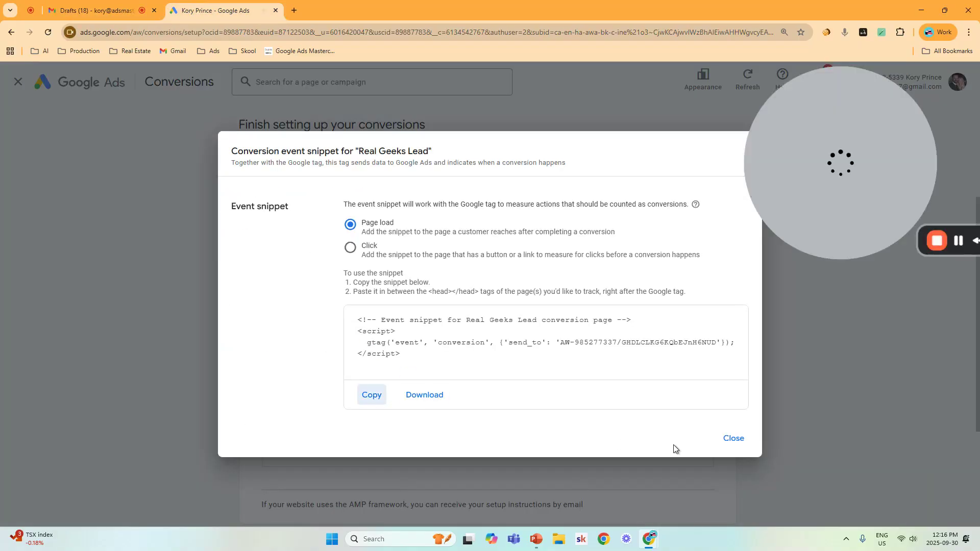
# Close the finished lead-form setup and begin a second new conversion action
pyautogui.click(734, 440)
pyautogui.scroll(-3, 816, 406)
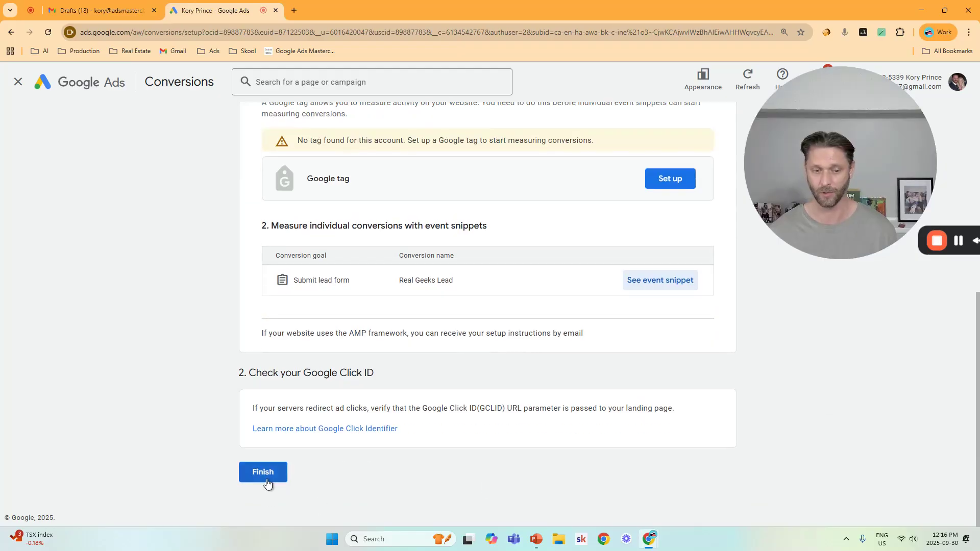
pyautogui.scroll(1, 551, 372)
pyautogui.scroll(5, 551, 367)
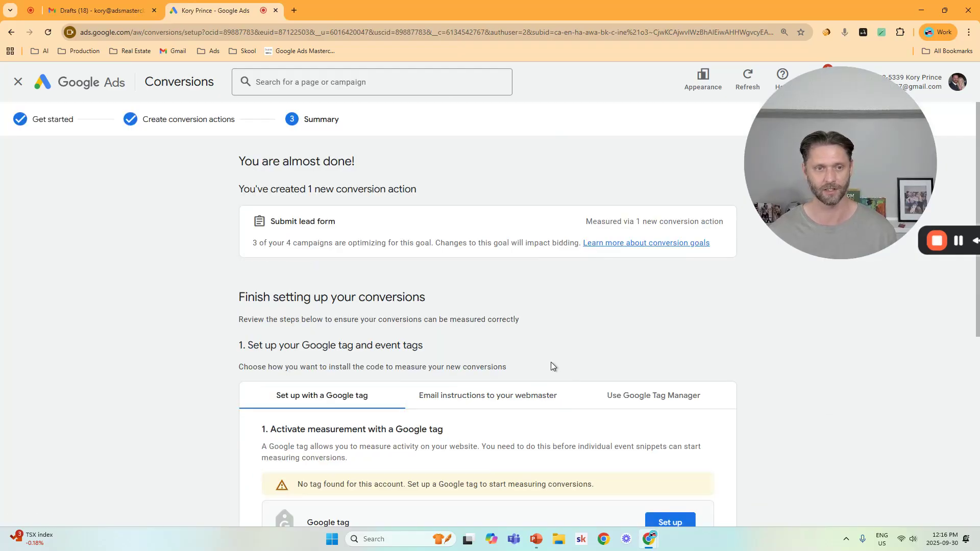
pyautogui.click(17, 85)
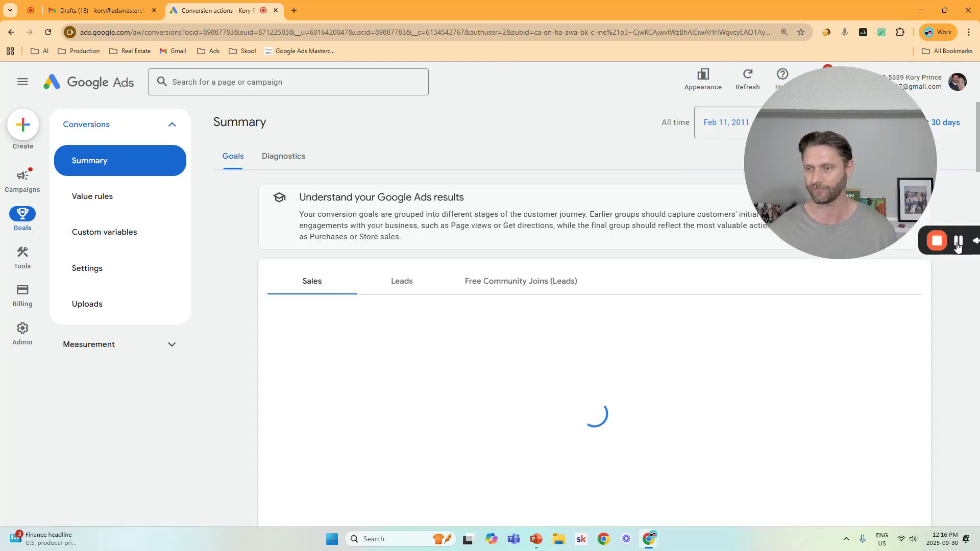
pyautogui.scroll(-3, 944, 285)
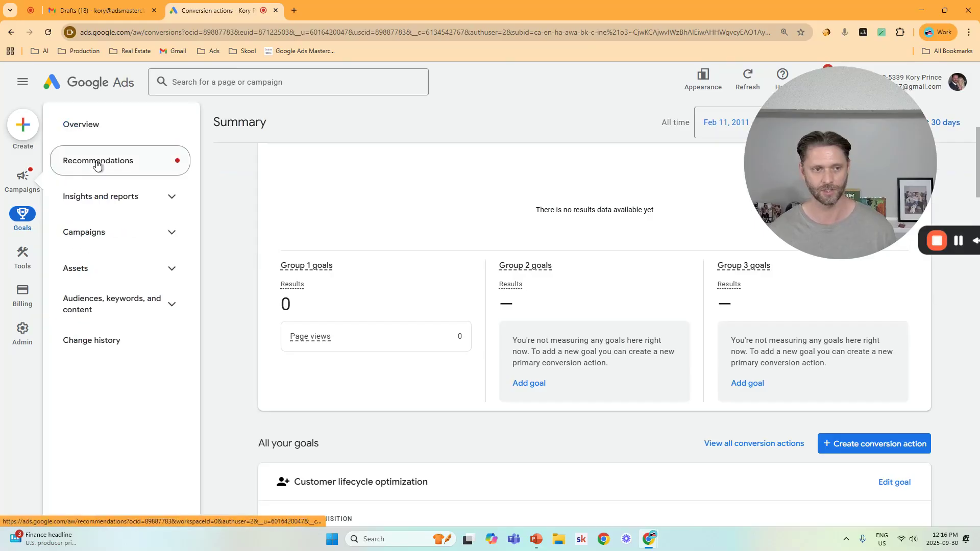
pyautogui.click(887, 452)
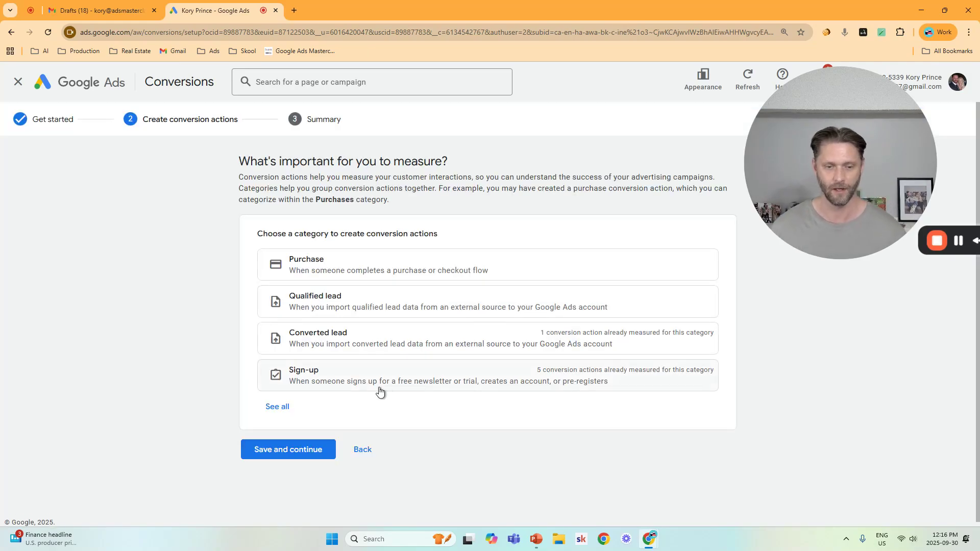
# Add a Contact conversion for googleadshub.com using manual code setup
pyautogui.click(271, 406)
pyautogui.scroll(-2, 416, 327)
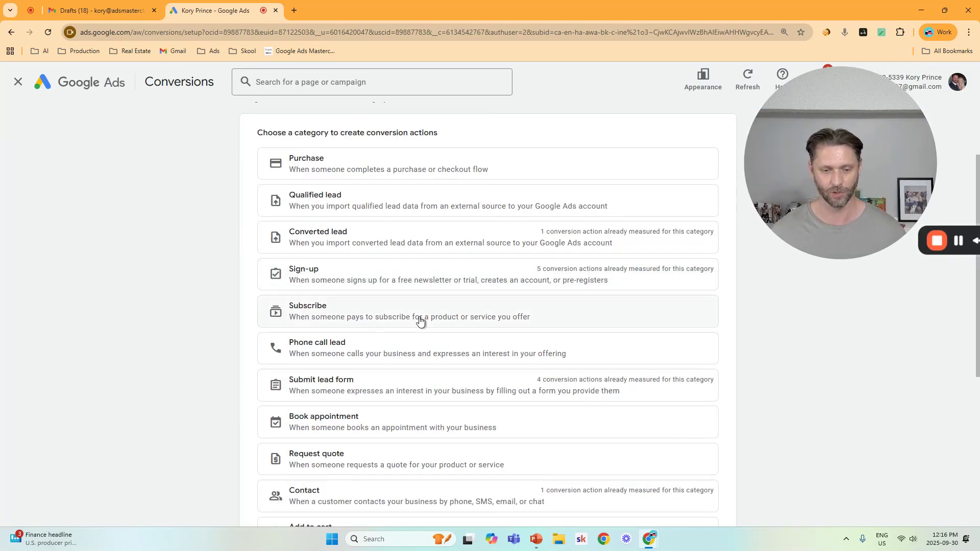
pyautogui.scroll(-1, 419, 319)
pyautogui.click(371, 453)
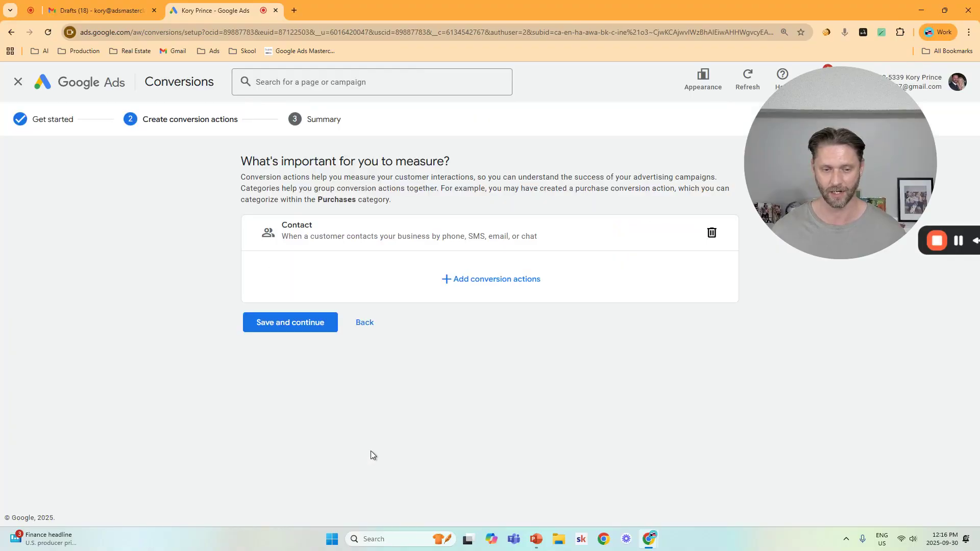
pyautogui.click(517, 282)
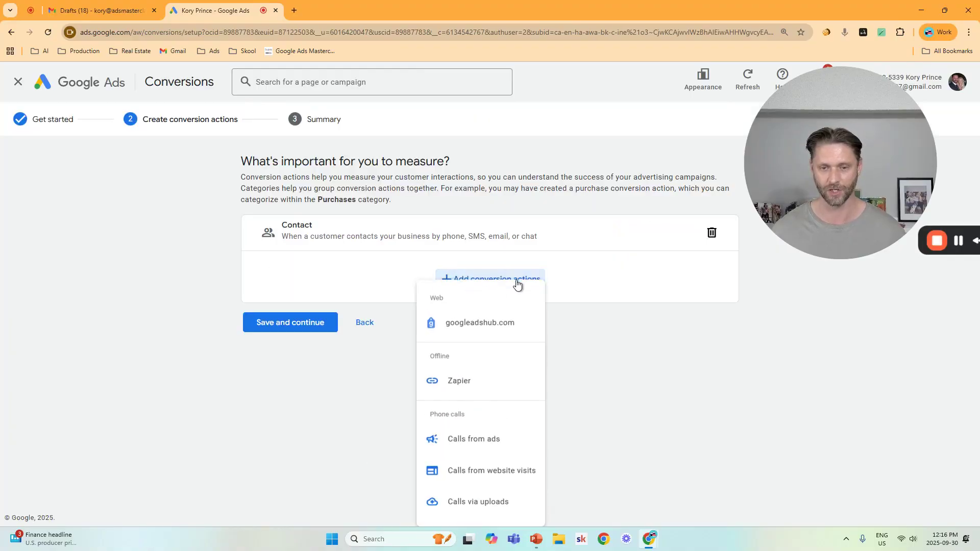
pyautogui.click(481, 332)
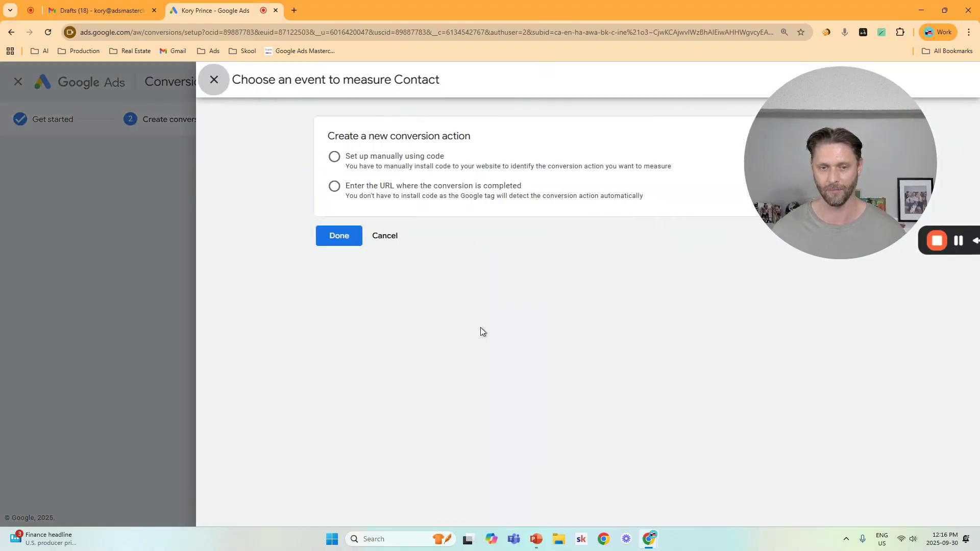
pyautogui.click(396, 163)
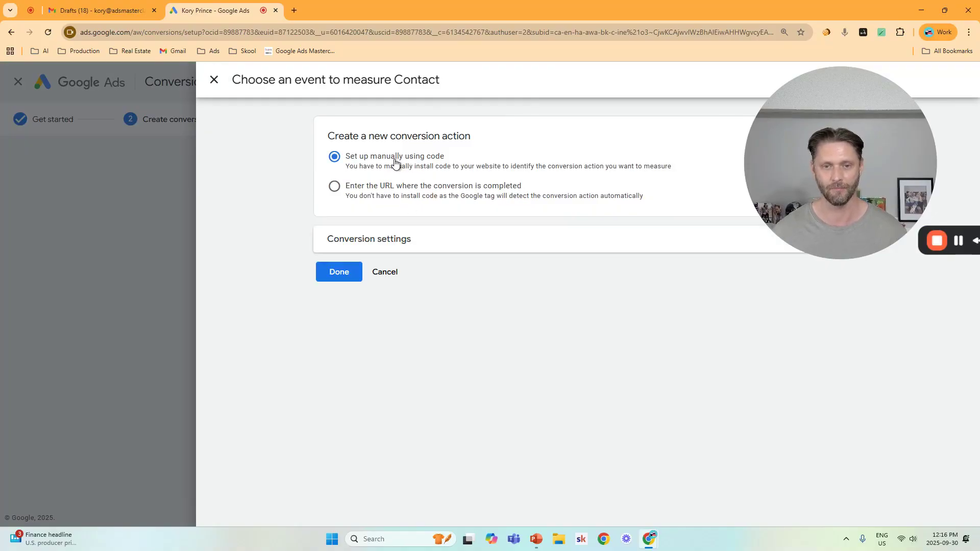
pyautogui.click(337, 276)
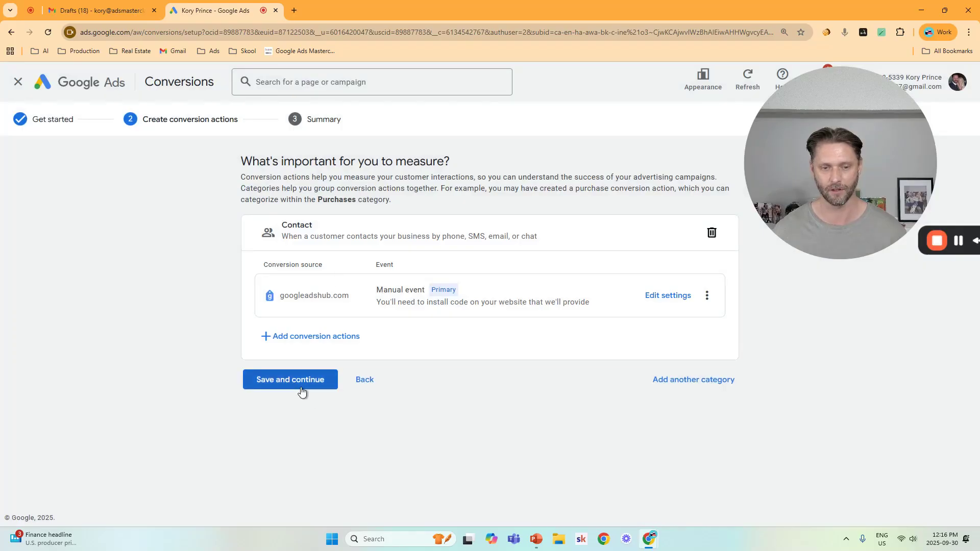
# Save the Contact conversion and copy its page-load event snippet
pyautogui.click(298, 385)
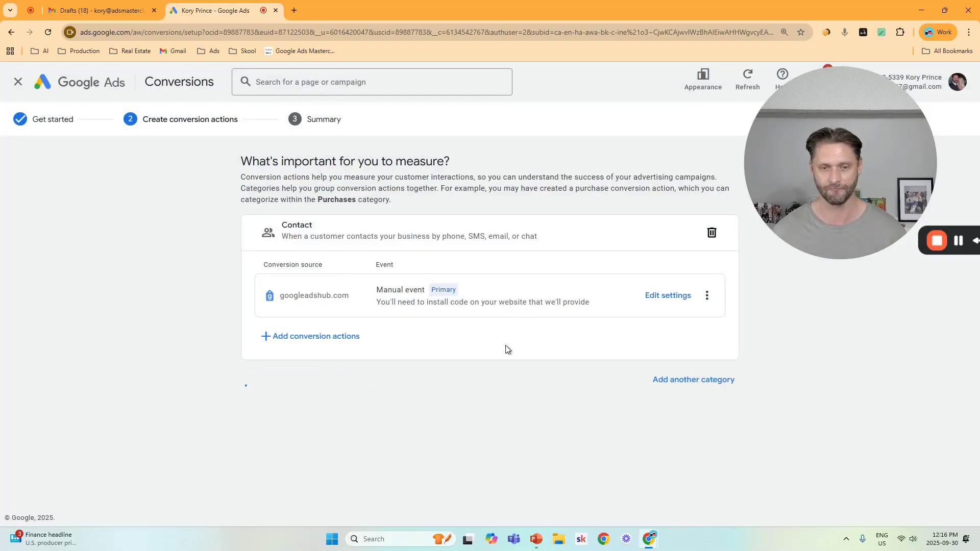
pyautogui.scroll(-2, 531, 352)
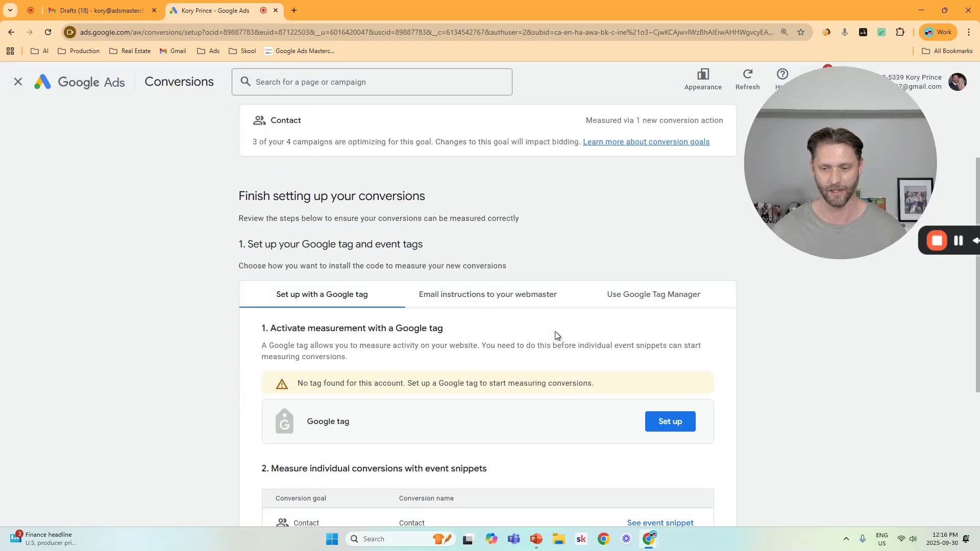
pyautogui.scroll(-2, 555, 331)
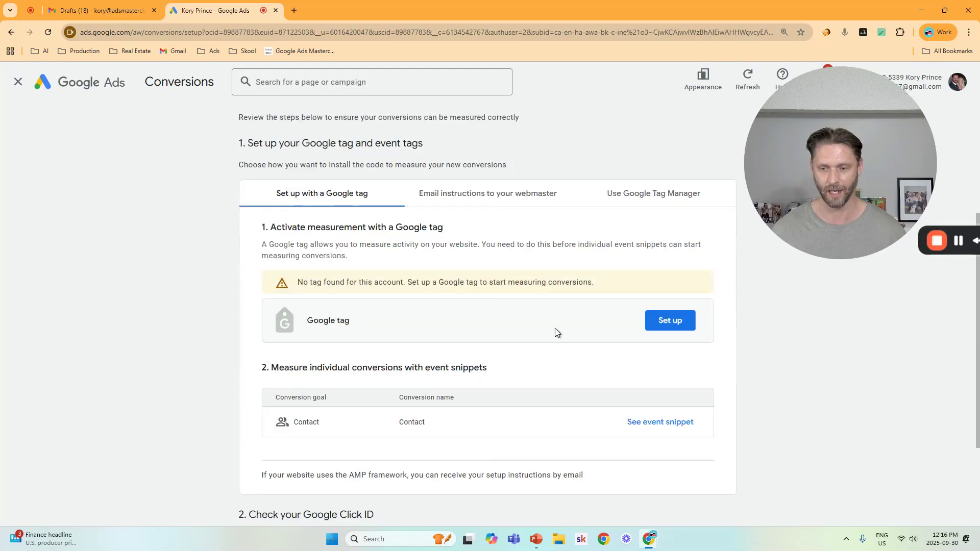
pyautogui.click(663, 423)
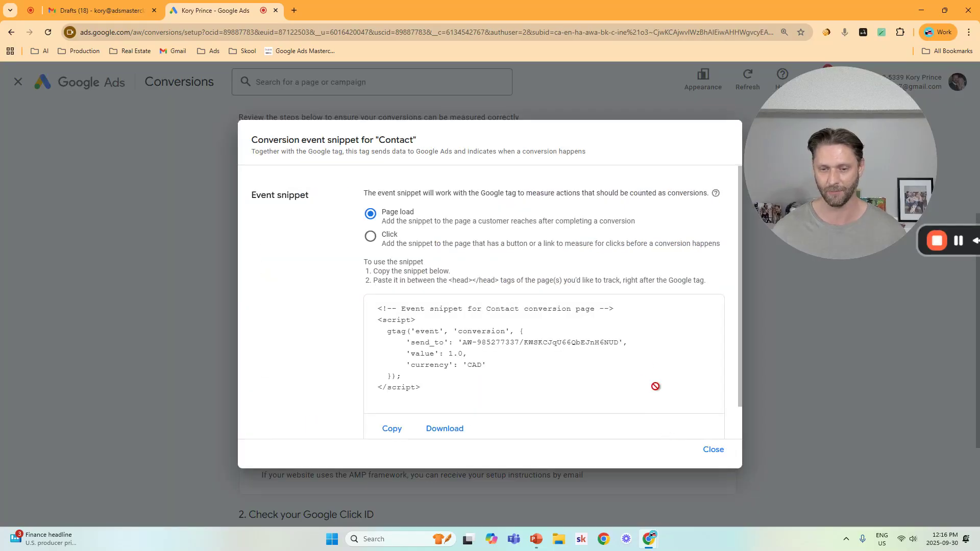
pyautogui.click(391, 429)
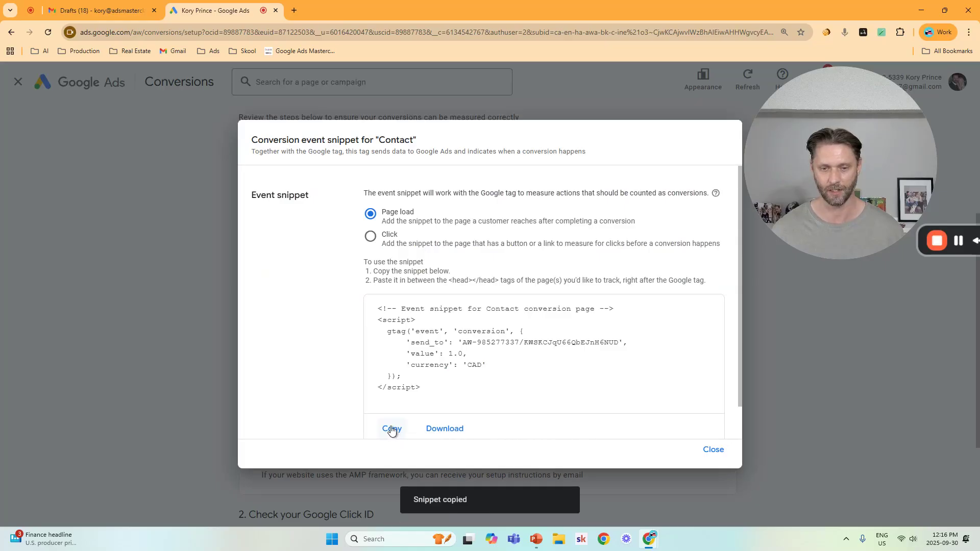
# Paste the Contact event snippet under the 'Contact Form Event Snippet' heading in the Real Geeks draft
pyautogui.click(97, 4)
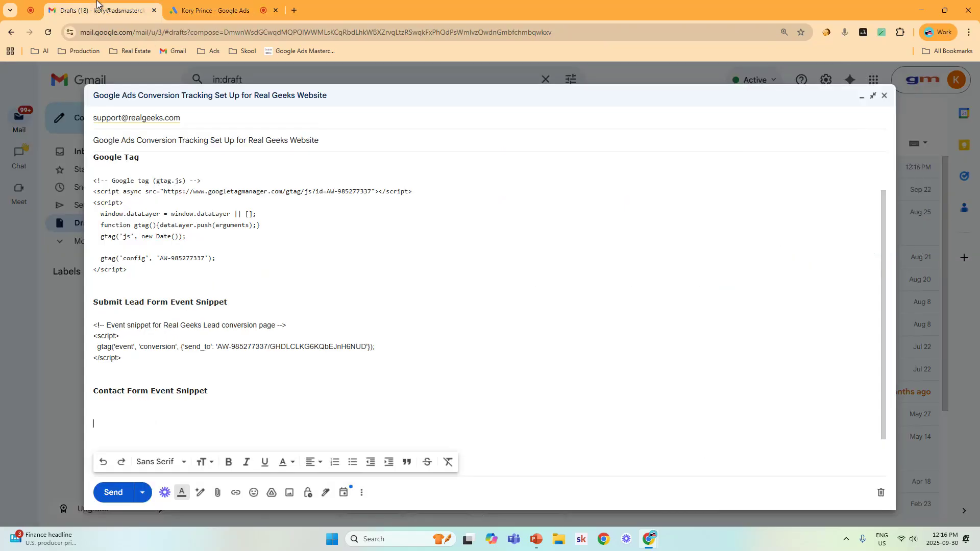
pyautogui.hotkey('ctrl', 'v')
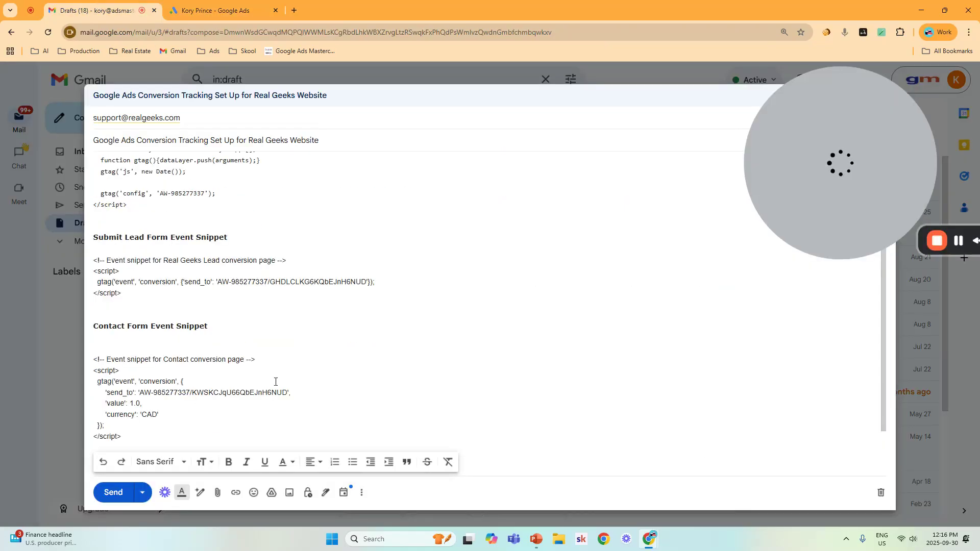
pyautogui.scroll(2, 308, 326)
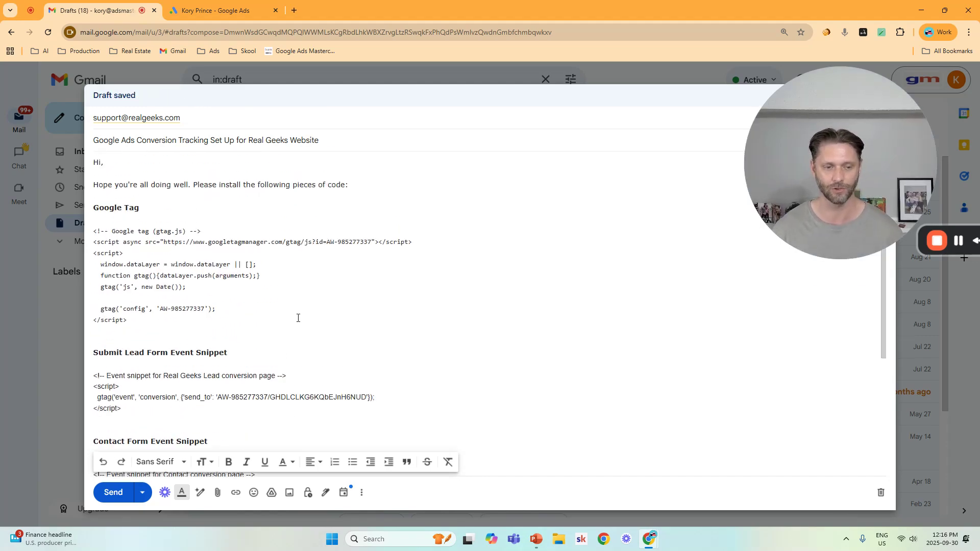
pyautogui.scroll(-3, 296, 319)
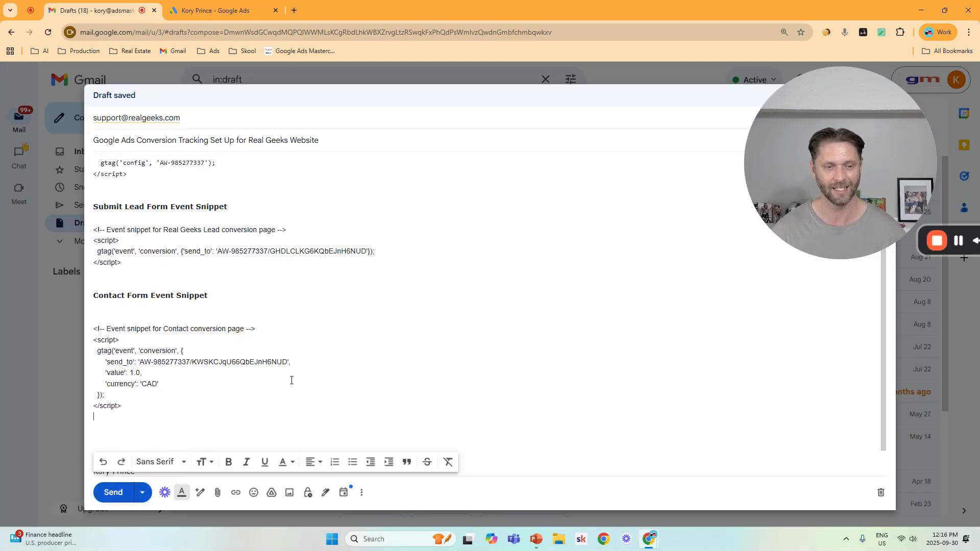
pyautogui.scroll(3, 292, 381)
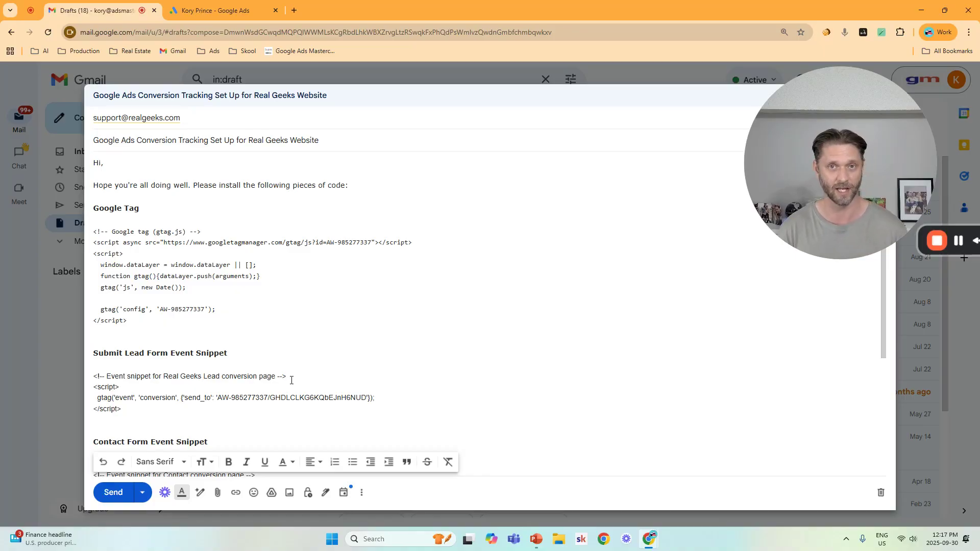
# Close the Contact event snippet dialog in Google Ads and switch to the Google Ads Masterclass Skool tab
pyautogui.click(215, 10)
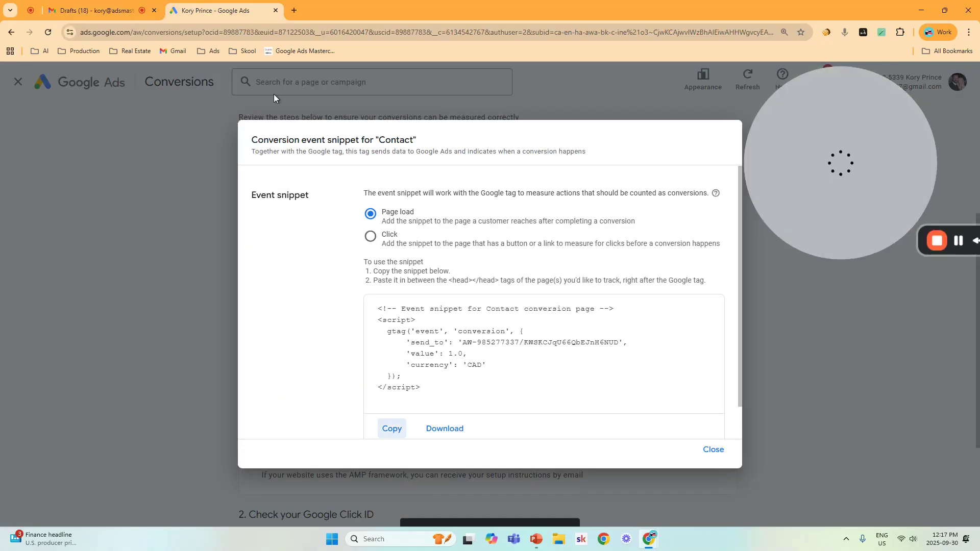
pyautogui.click(713, 449)
pyautogui.scroll(-3, 816, 358)
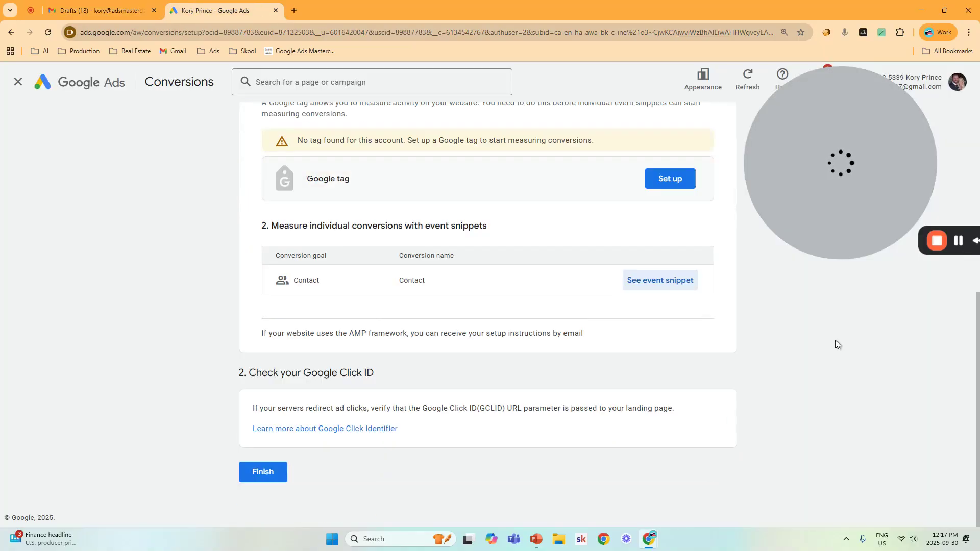
pyautogui.scroll(1, 788, 443)
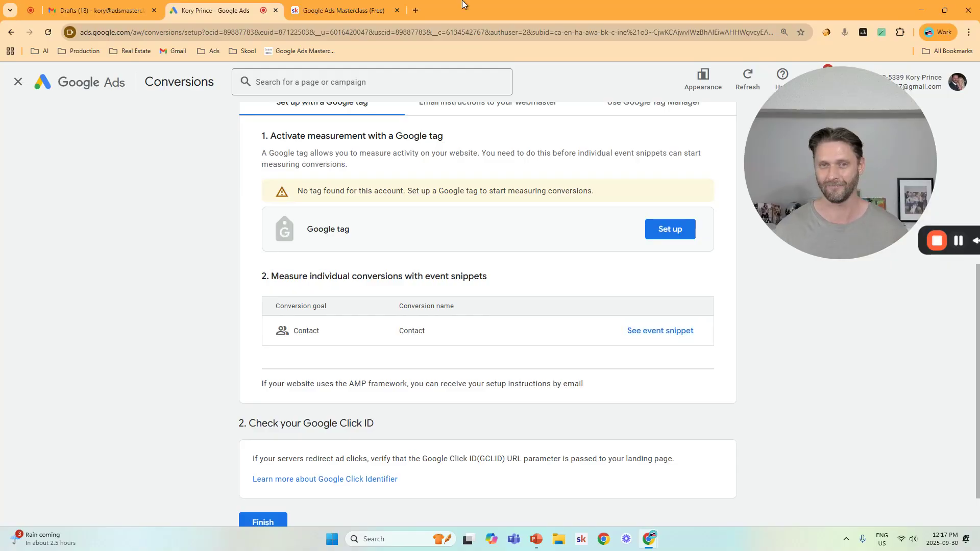
pyautogui.click(343, 10)
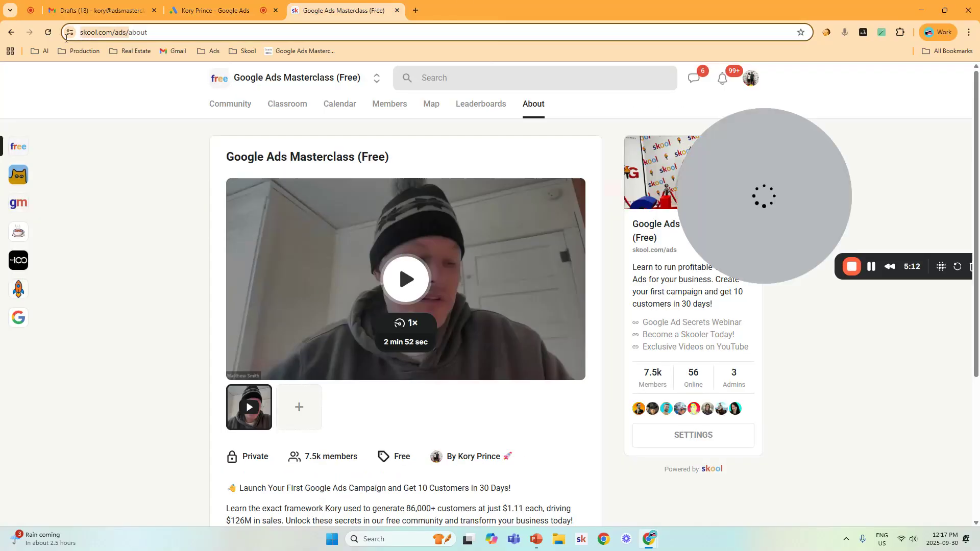
pyautogui.click(67, 36)
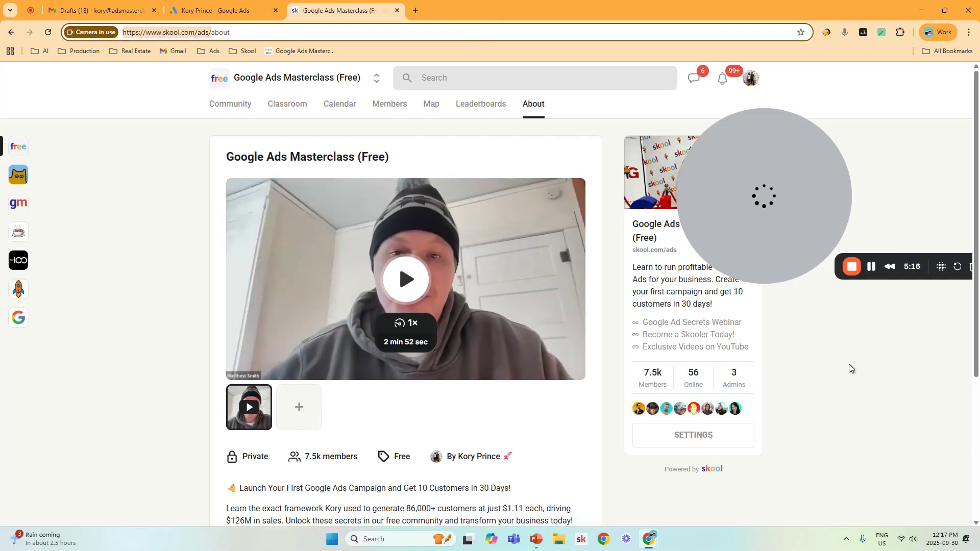